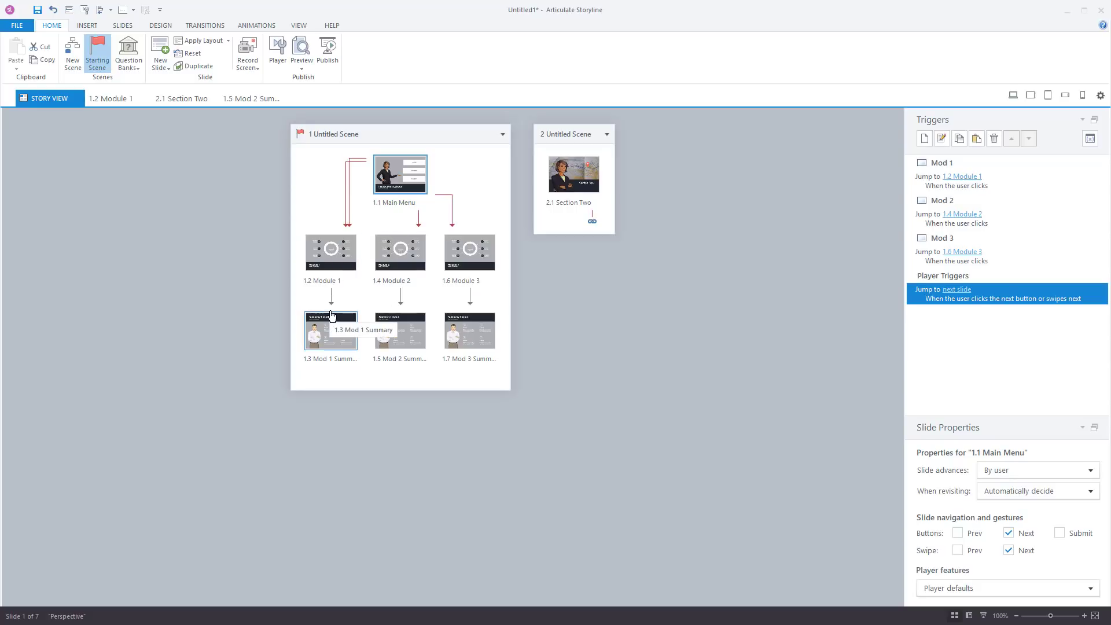
- Review the Module 1 and Mod 1 Summary slide triggers, then return to the Main Menu
click(335, 253)
click(333, 334)
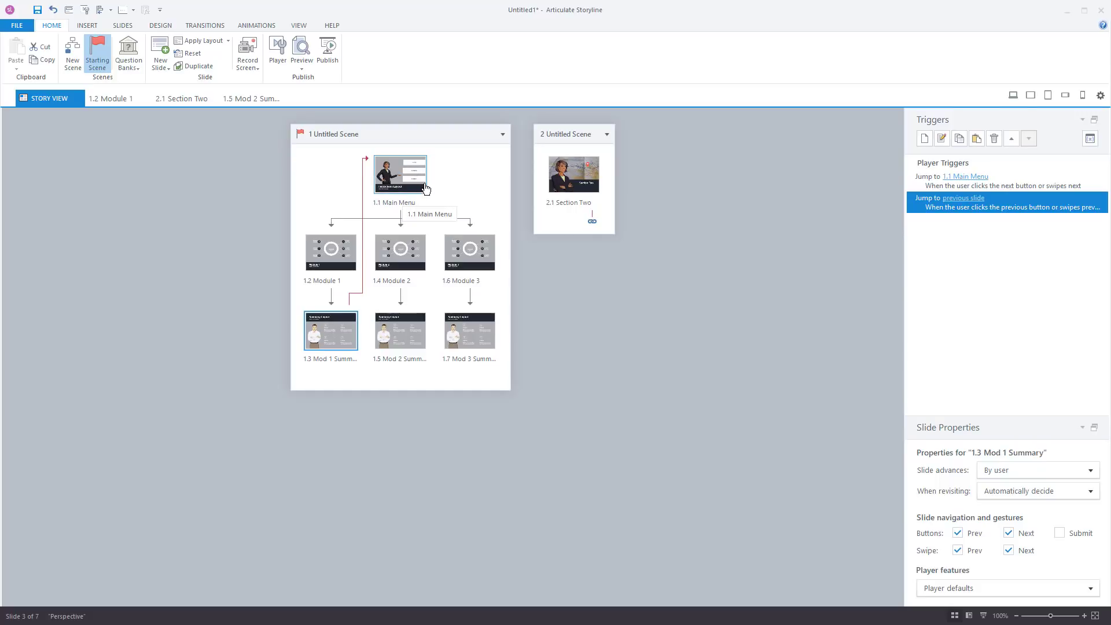
click(402, 176)
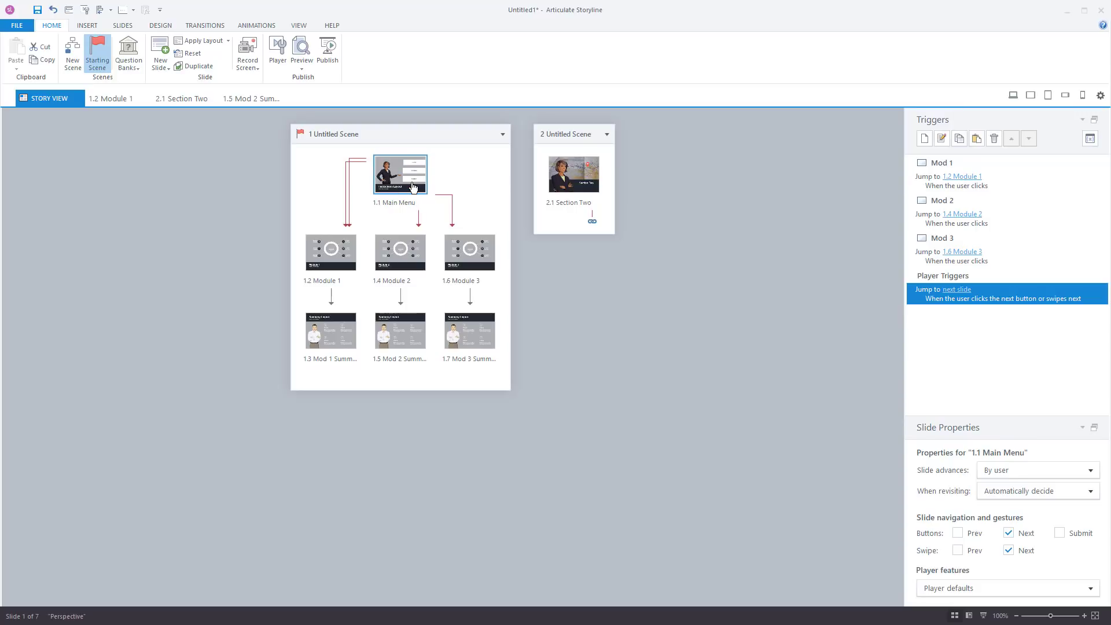
- Add a Main Menu trigger that changes the Next Button to Disabled when the timeline starts
click(927, 140)
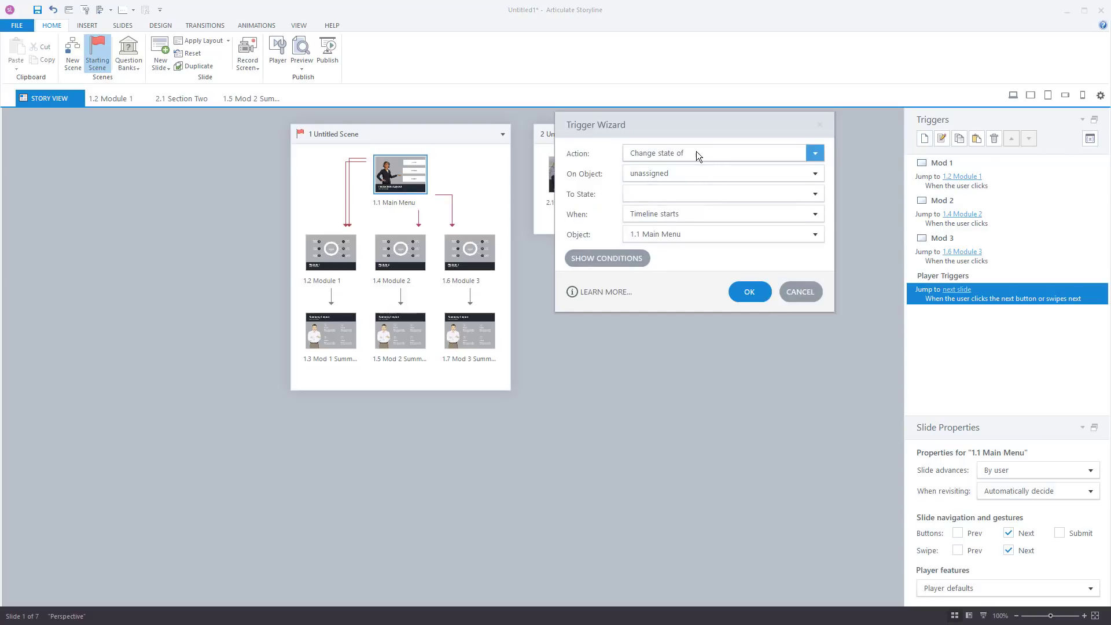
click(654, 172)
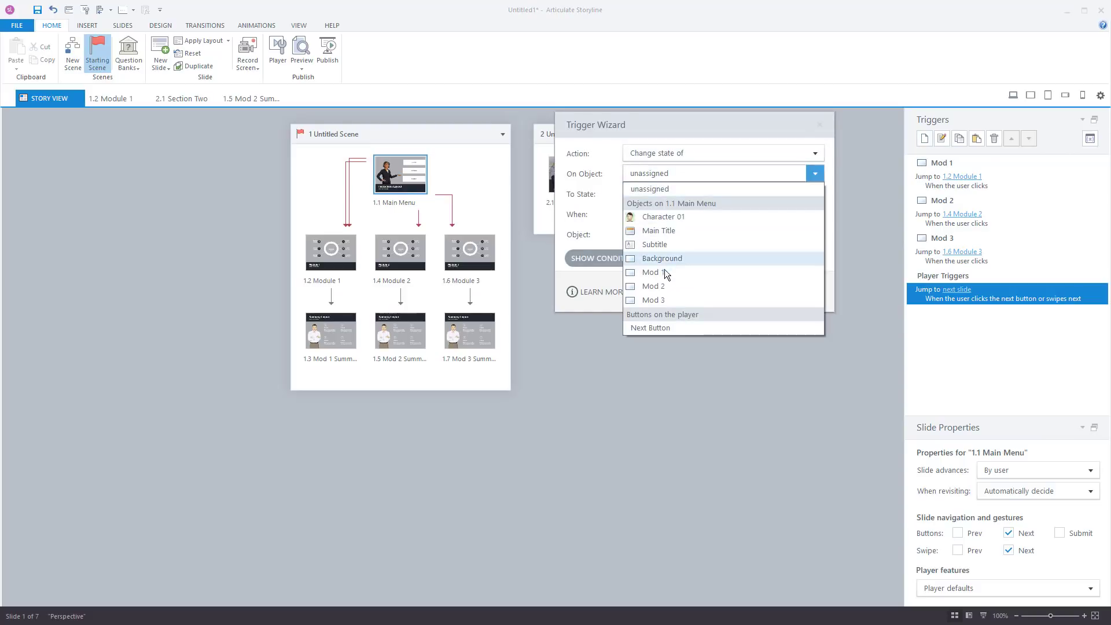
click(661, 328)
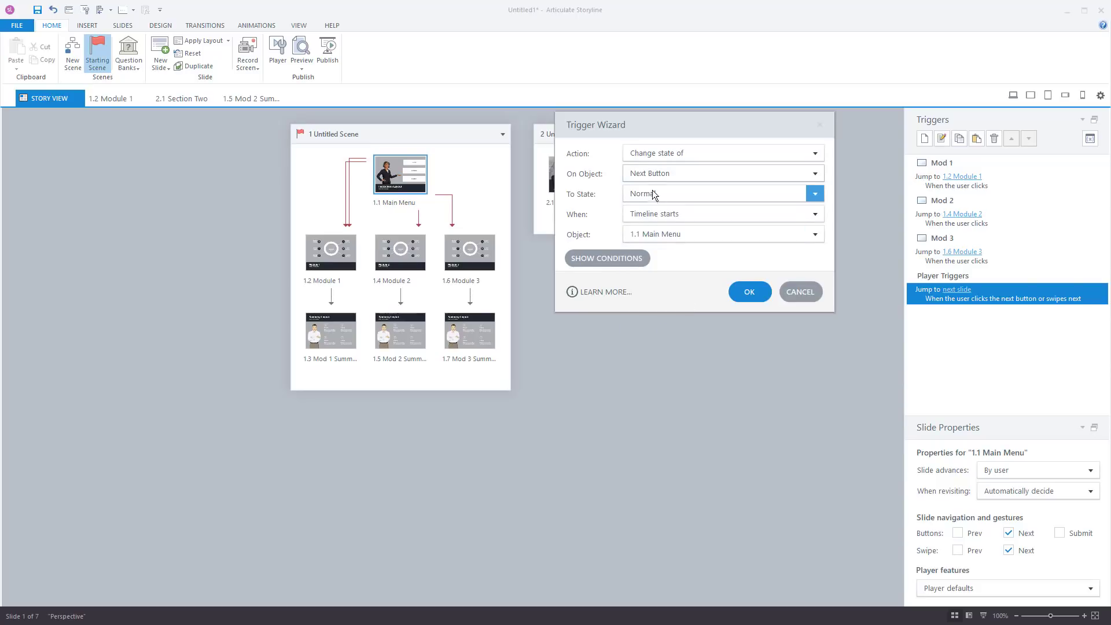
click(627, 195)
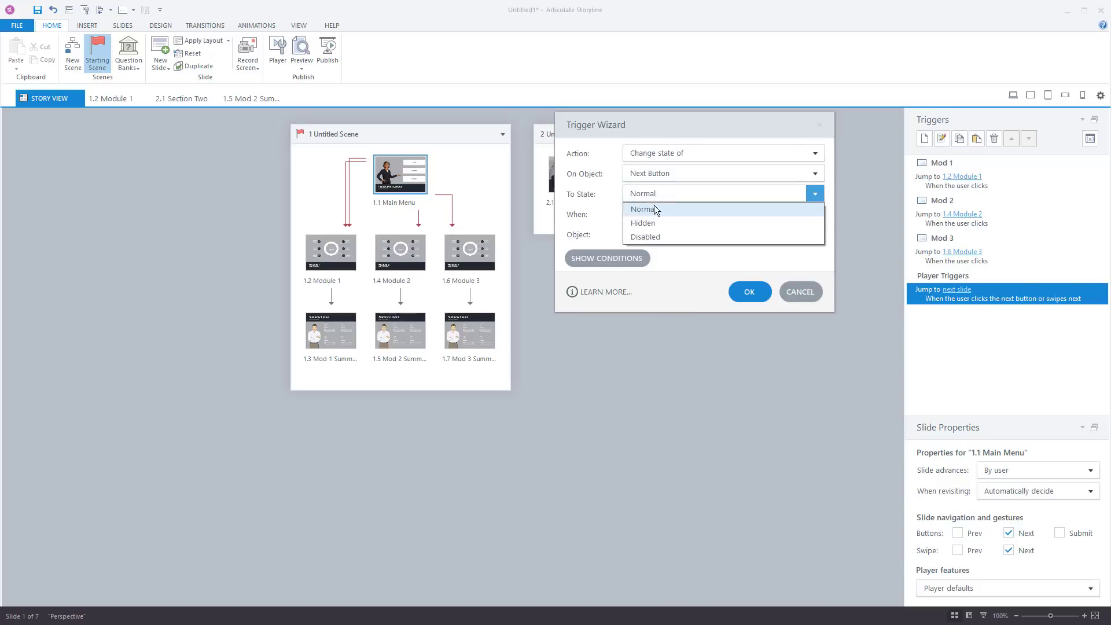
click(642, 237)
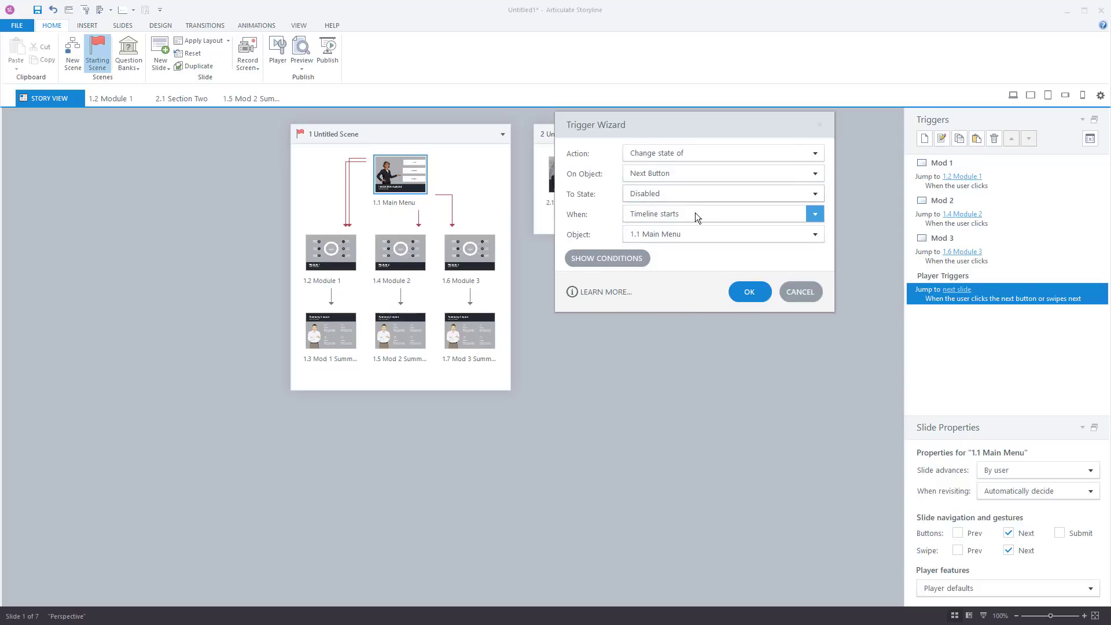
click(736, 293)
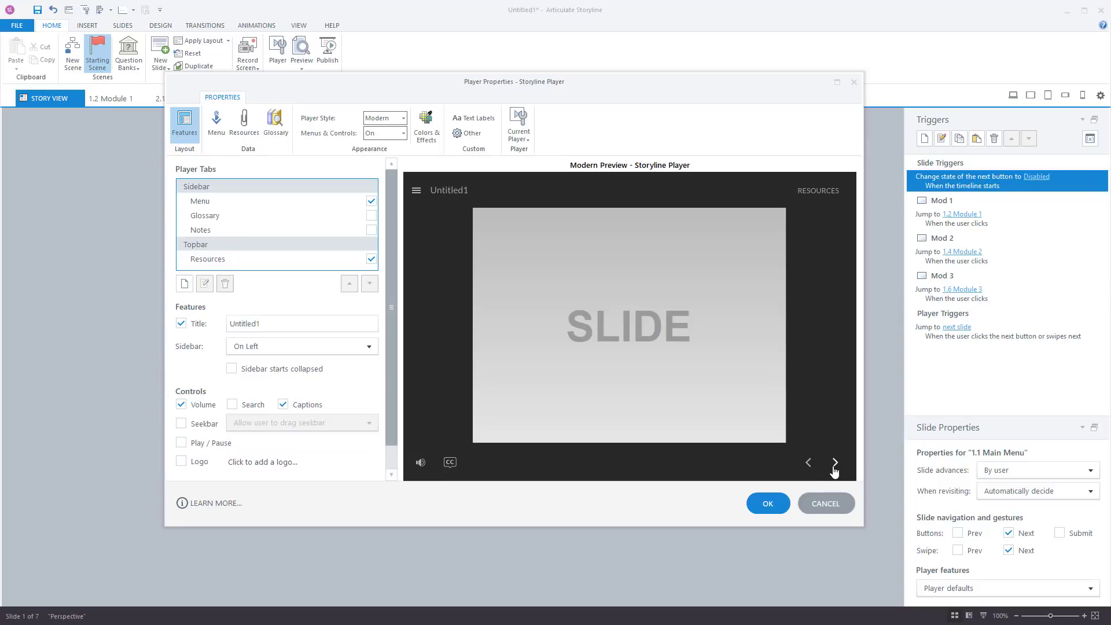
- Set the player's navigation buttons to the Icon and text style under Colors & Effects
click(429, 136)
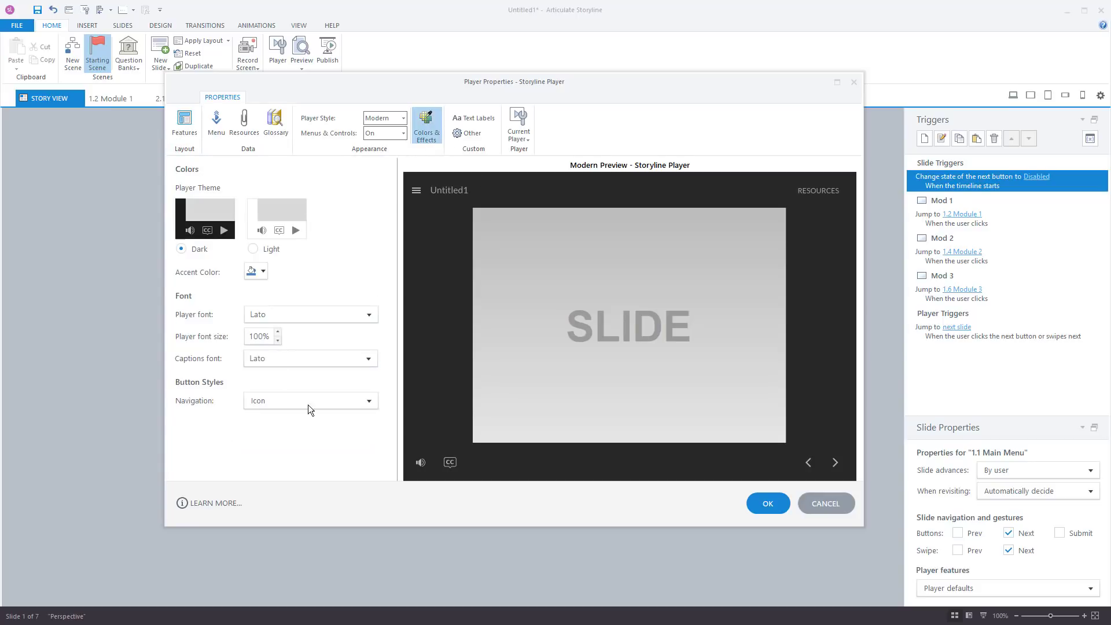
click(370, 400)
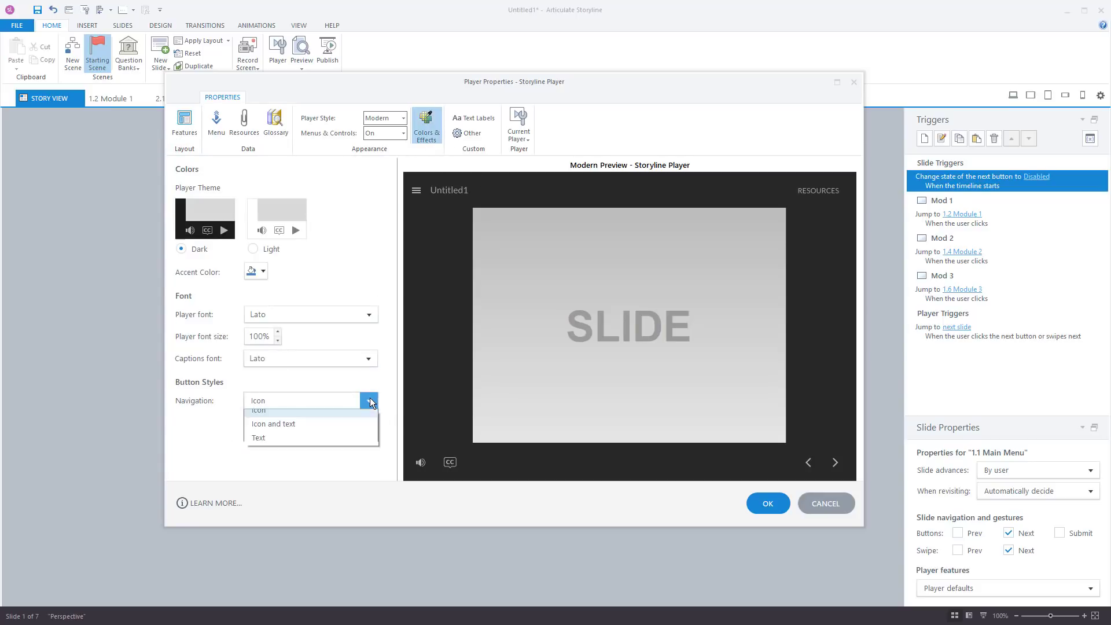
click(297, 429)
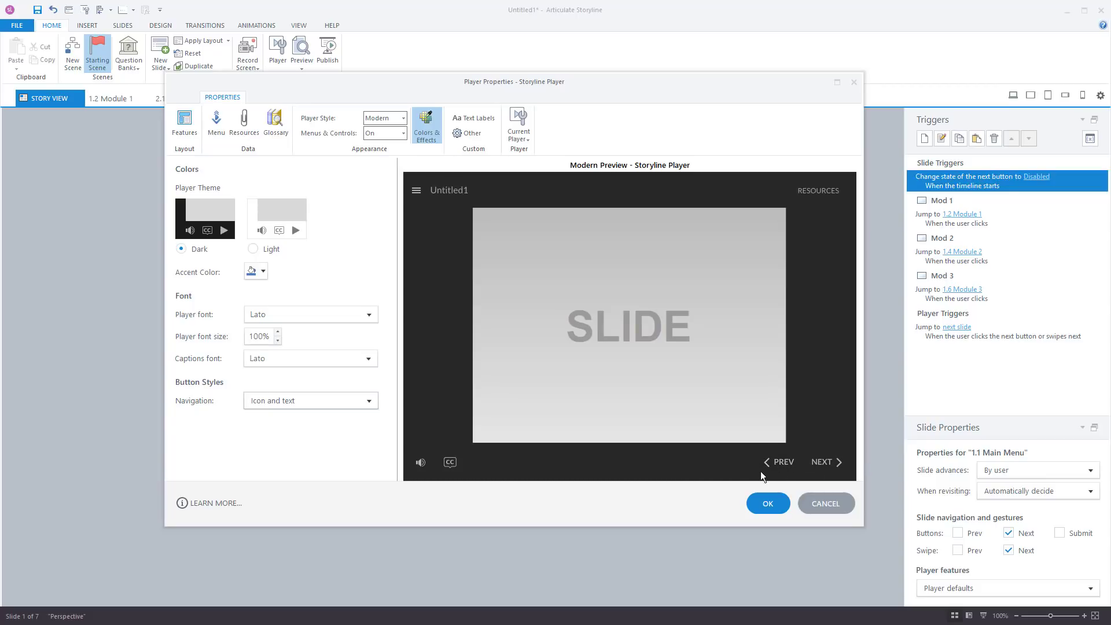
click(762, 504)
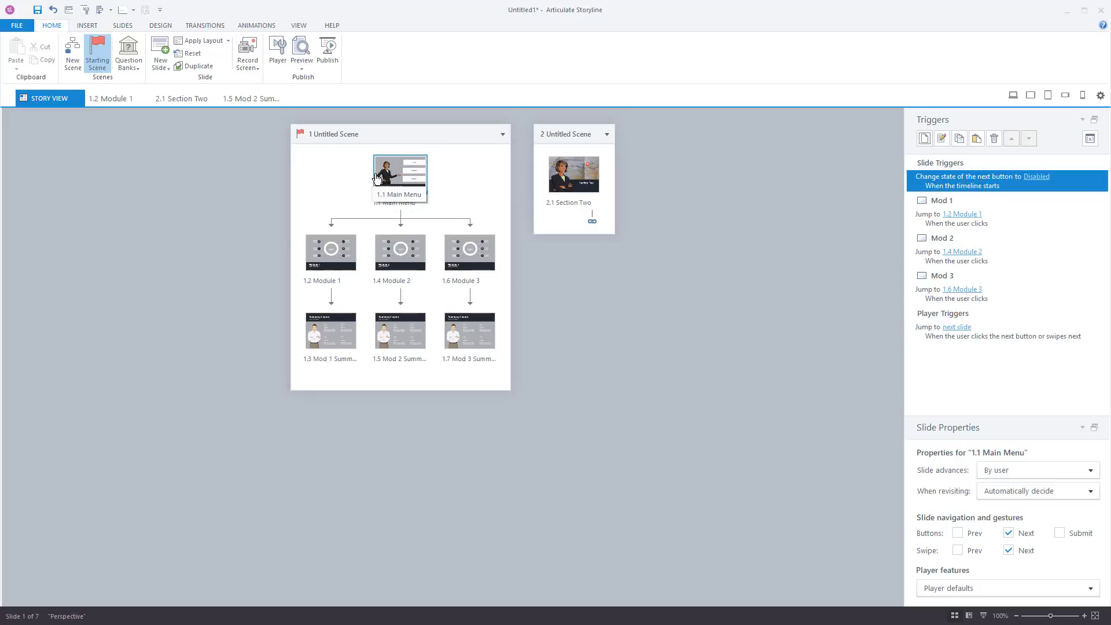
click(302, 68)
click(322, 82)
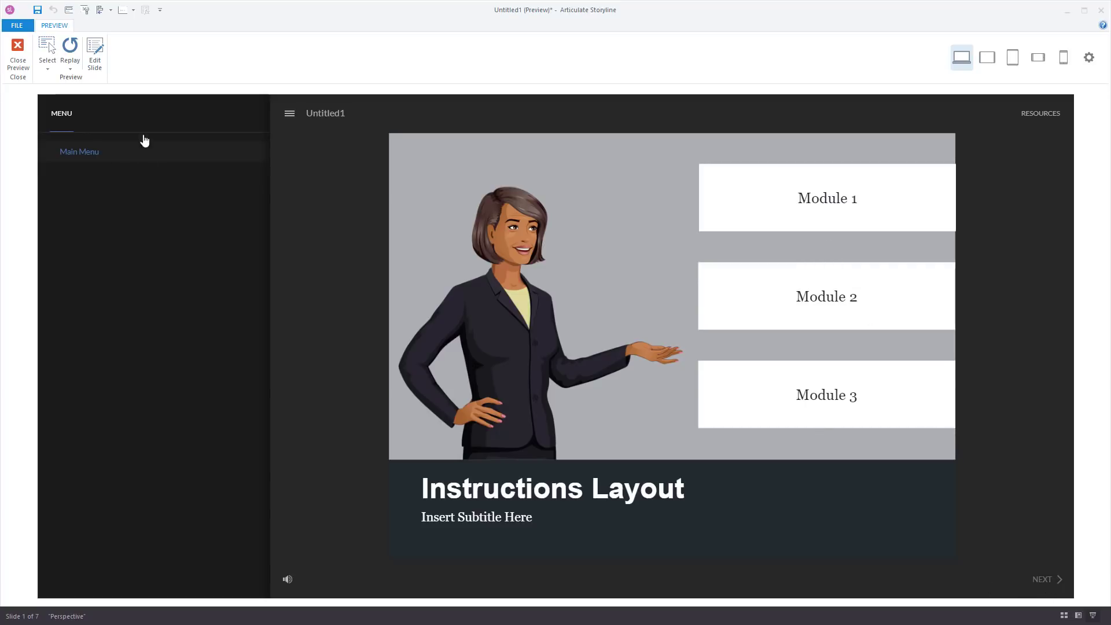
click(17, 53)
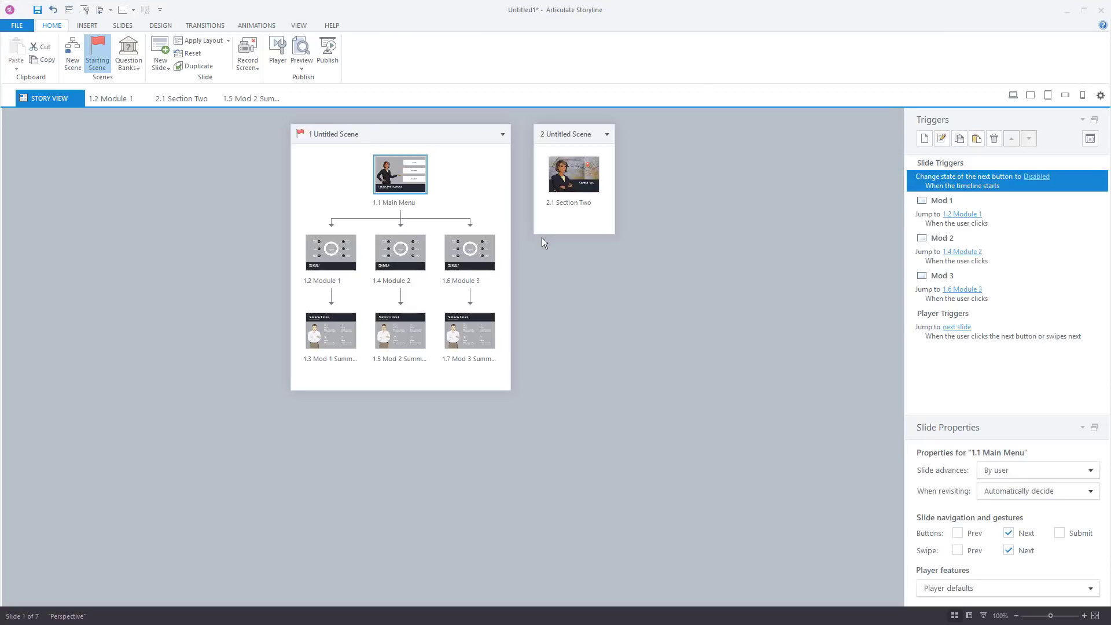
- Open slide 1.1 Main Menu in Slide View and bring up the Variables dialog
double_click(400, 183)
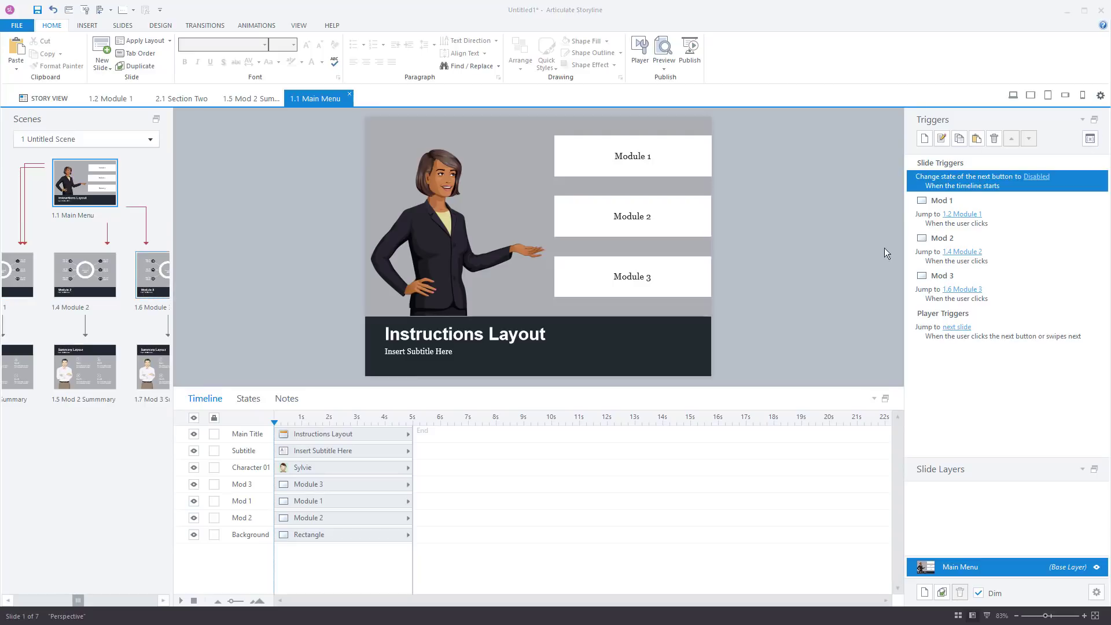
click(1090, 138)
drag(680, 54, 452, 78)
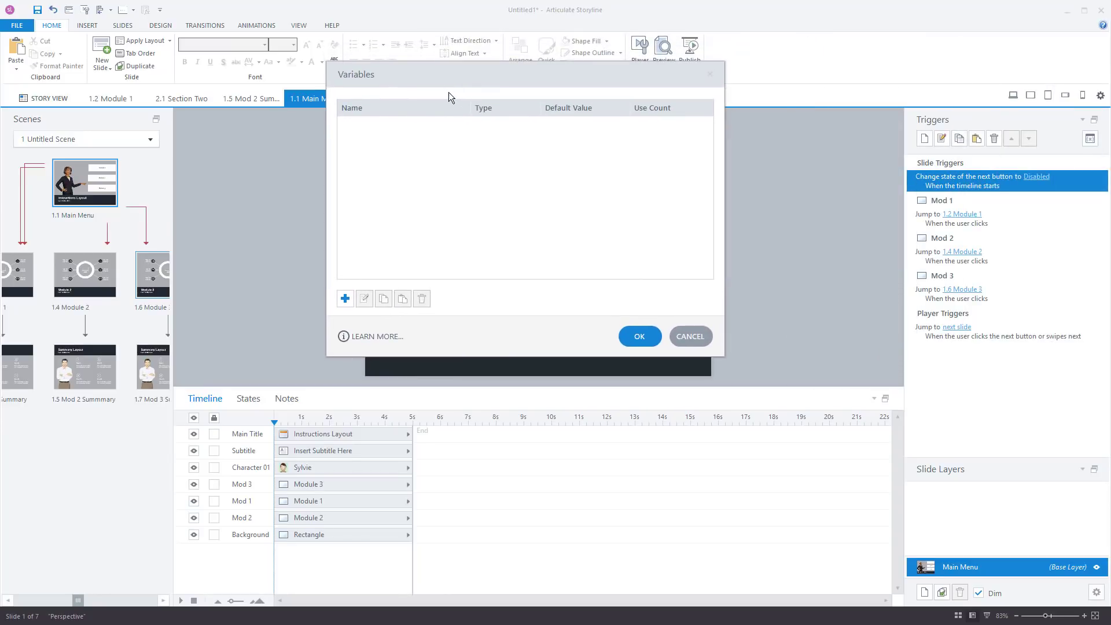
- Create a True/False variable named Mod1Complete with default value False
click(345, 299)
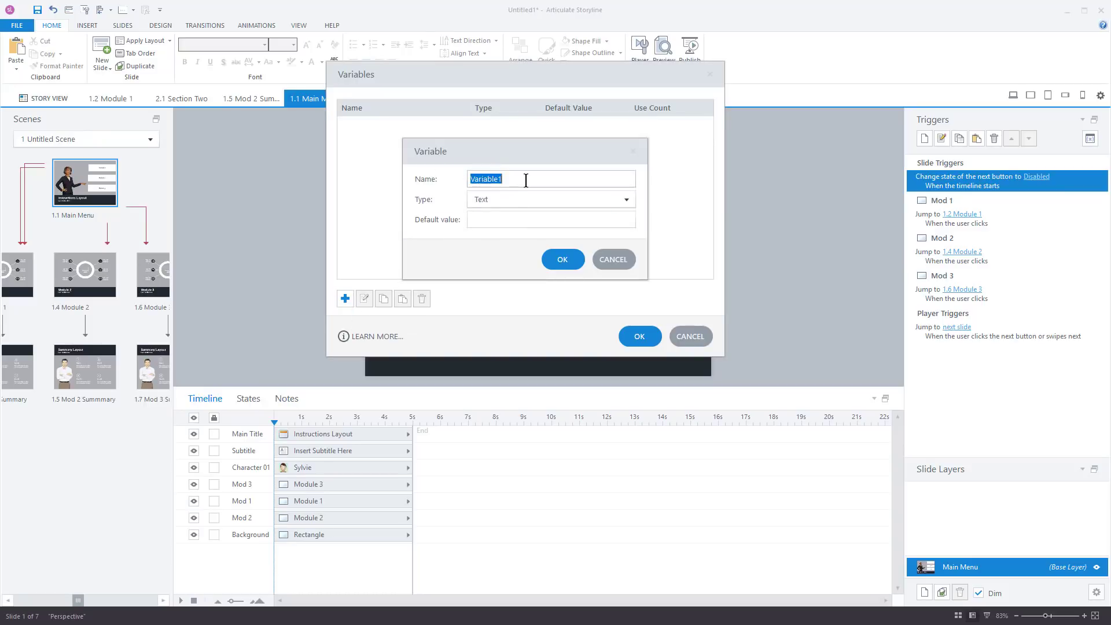
text(Mod1Complete)
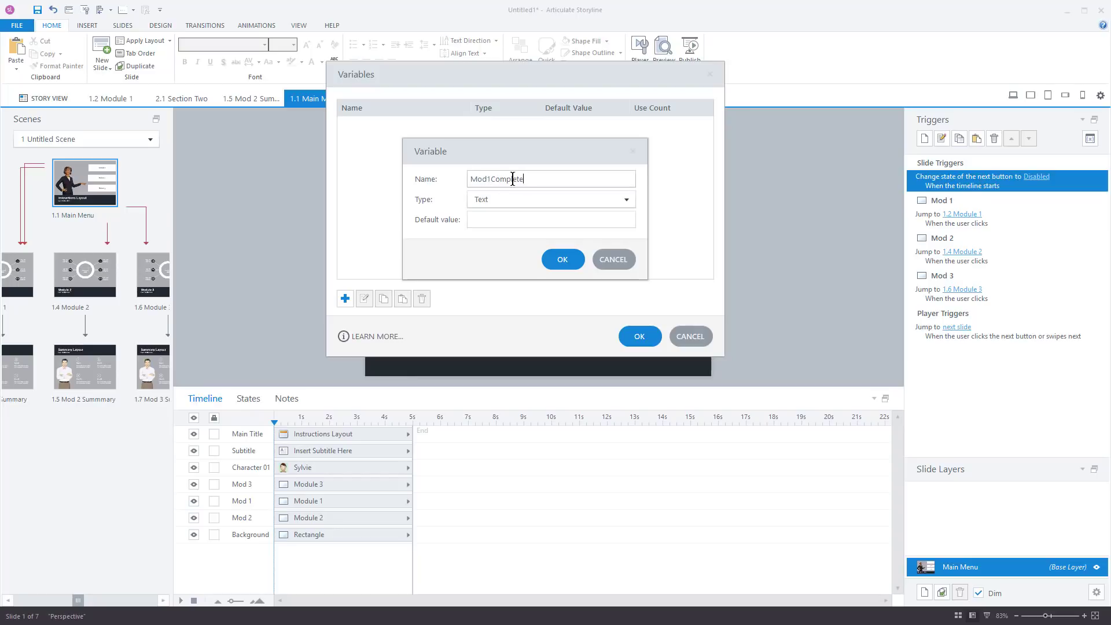
click(483, 203)
click(492, 216)
click(490, 219)
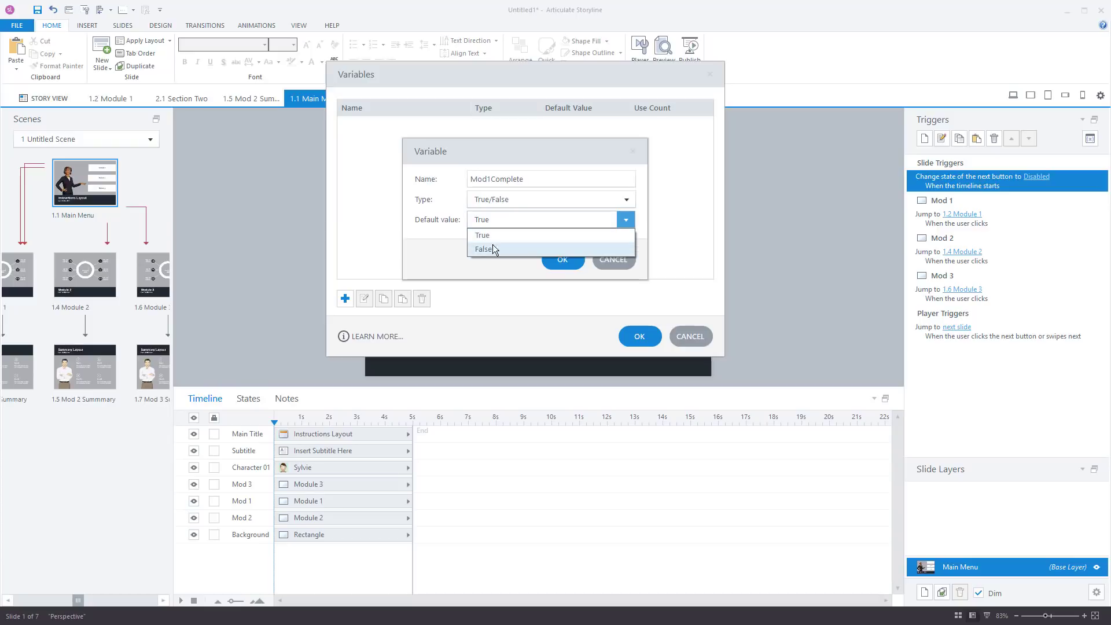
click(488, 248)
click(559, 258)
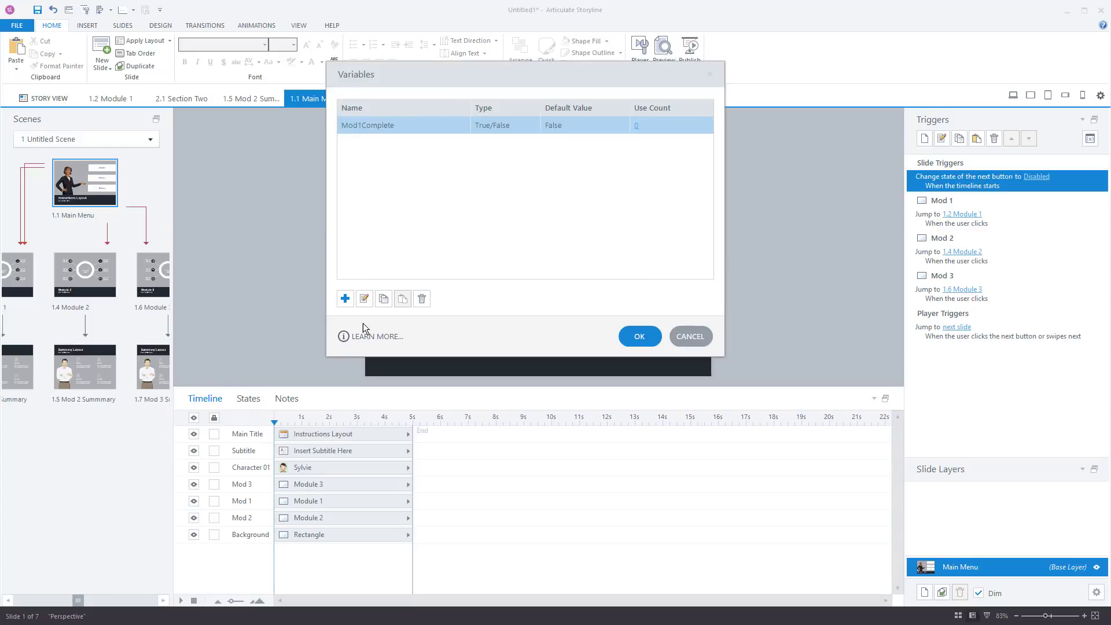
- Paste two copies of Mod1Complete, rename them Mod2Complete and Mod3Complete, and close Variables
click(384, 299)
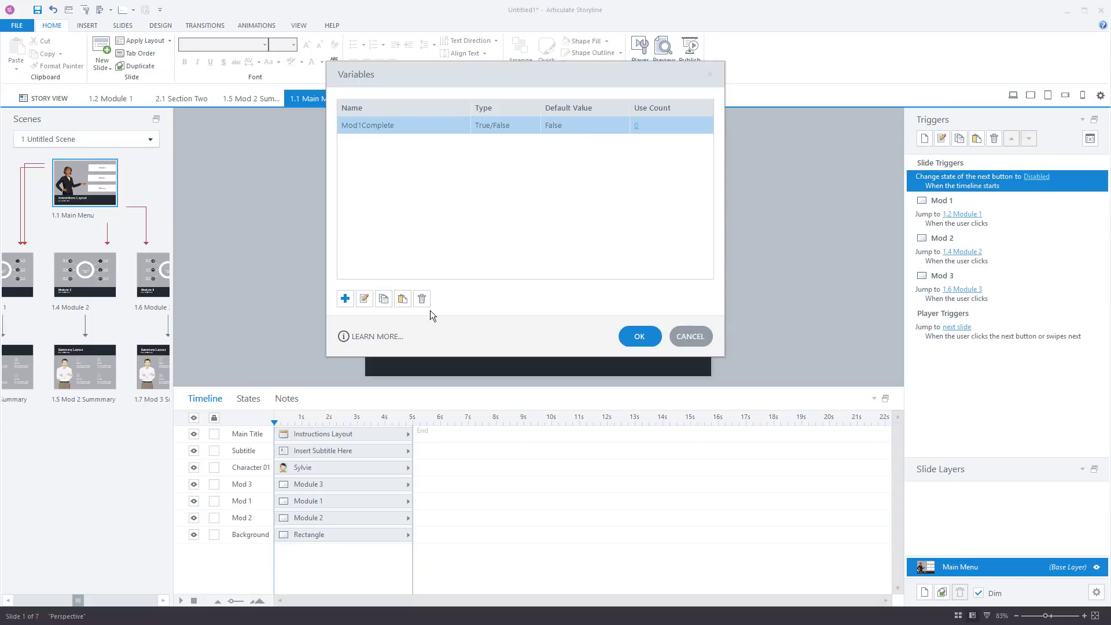
click(404, 300)
click(403, 300)
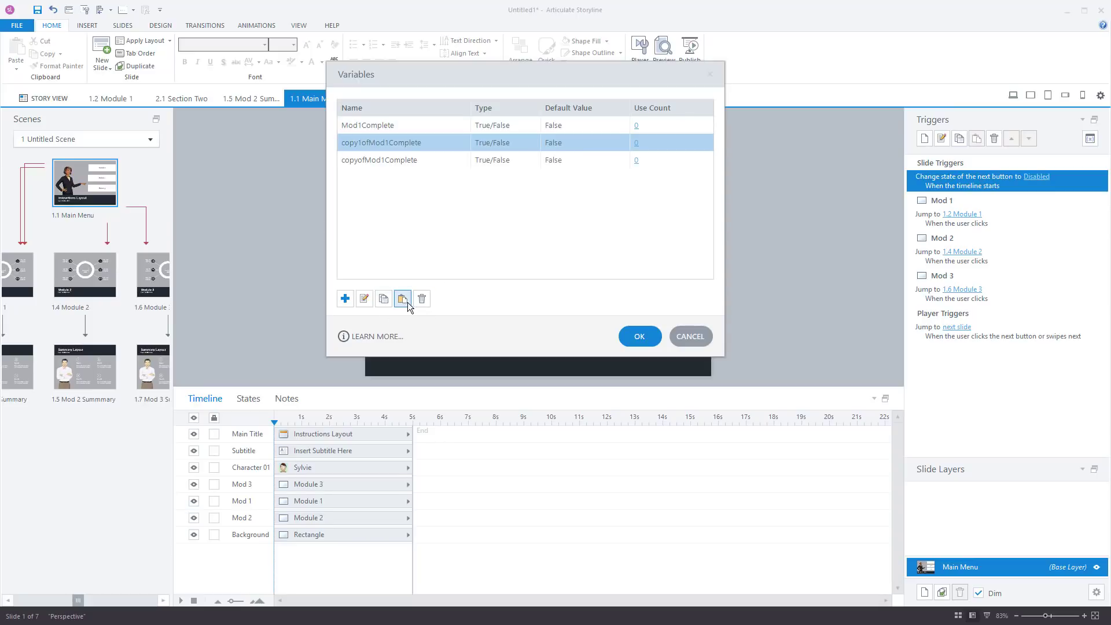
double_click(384, 141)
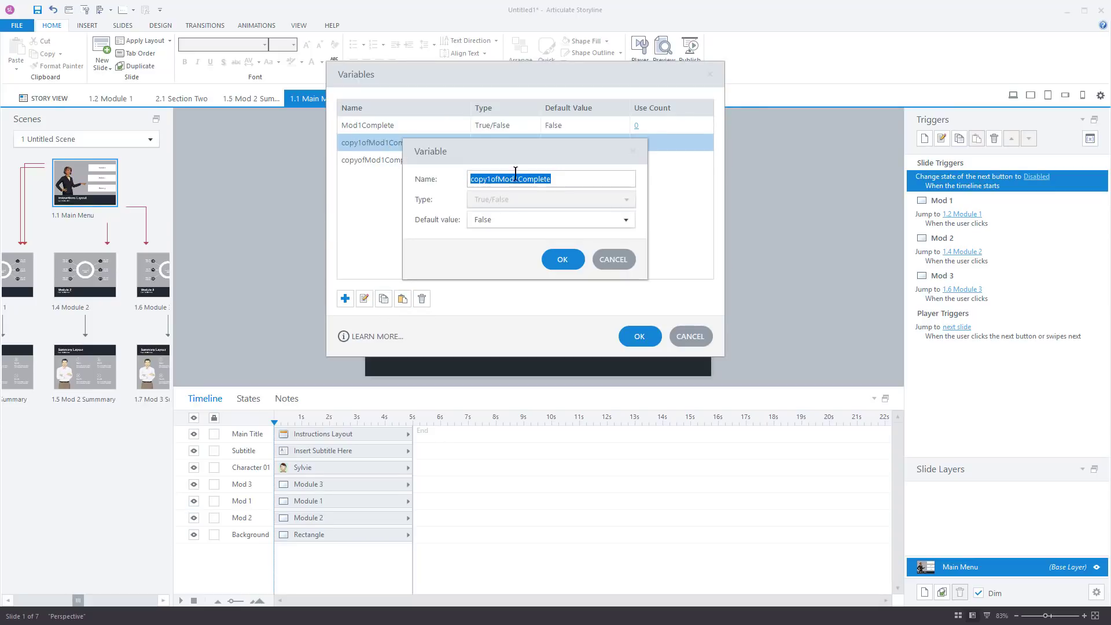
drag(515, 173, 430, 183)
text(Mod2)
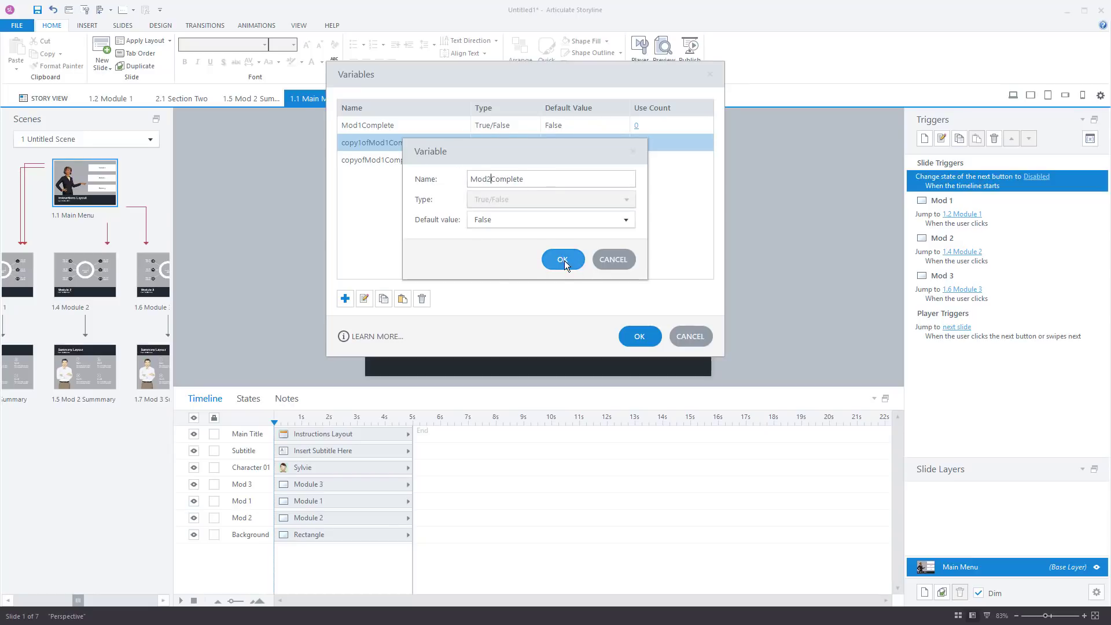
click(563, 260)
double_click(404, 162)
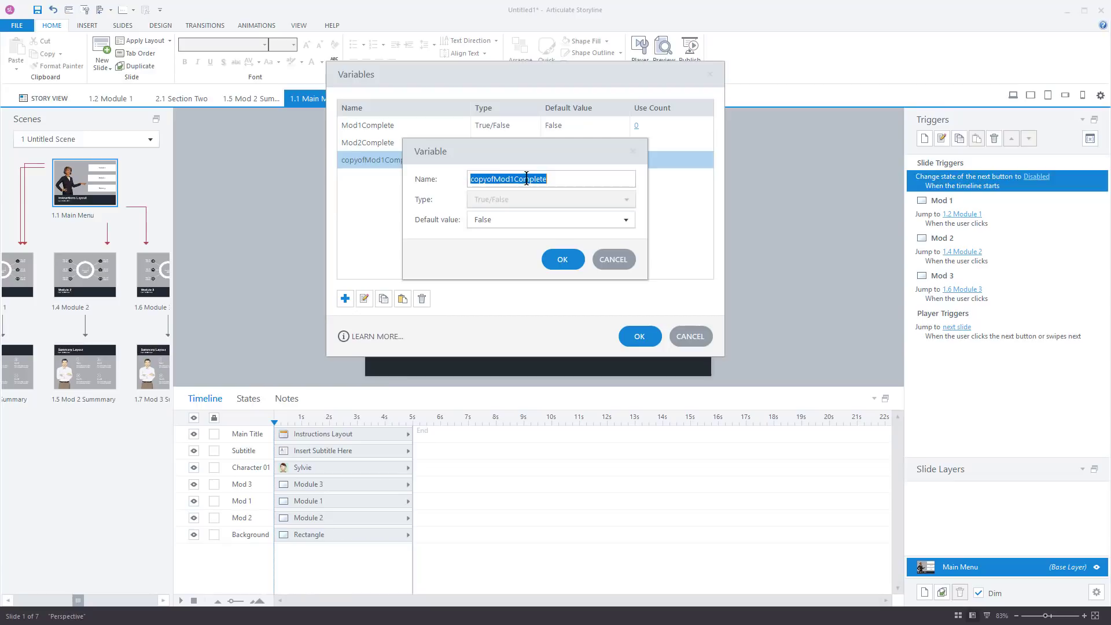
drag(512, 179, 435, 183)
text(Mod3)
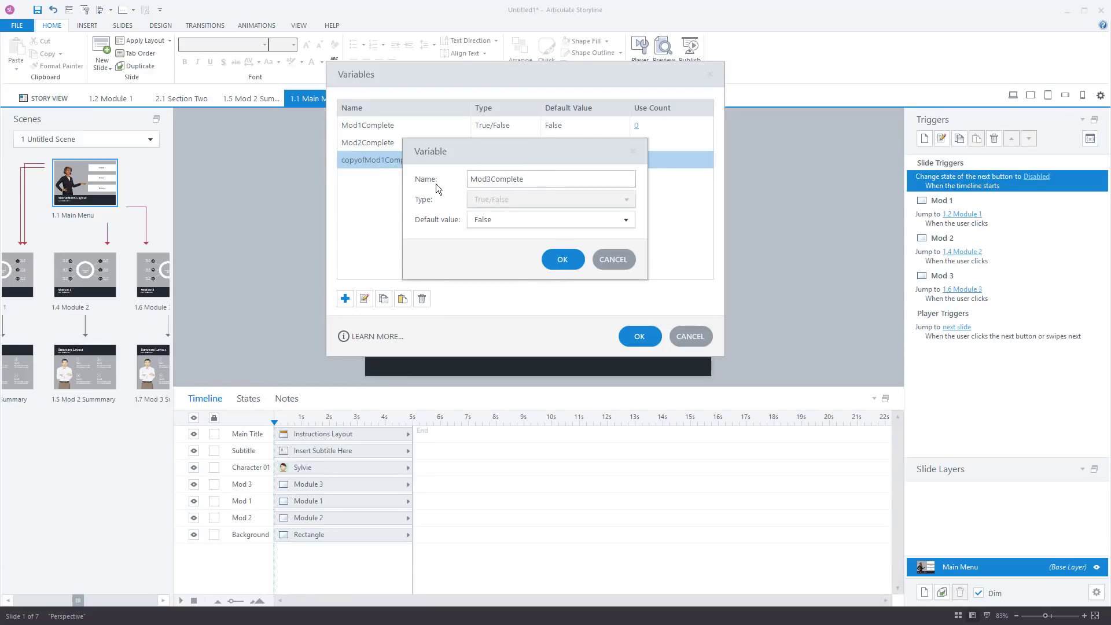
click(554, 260)
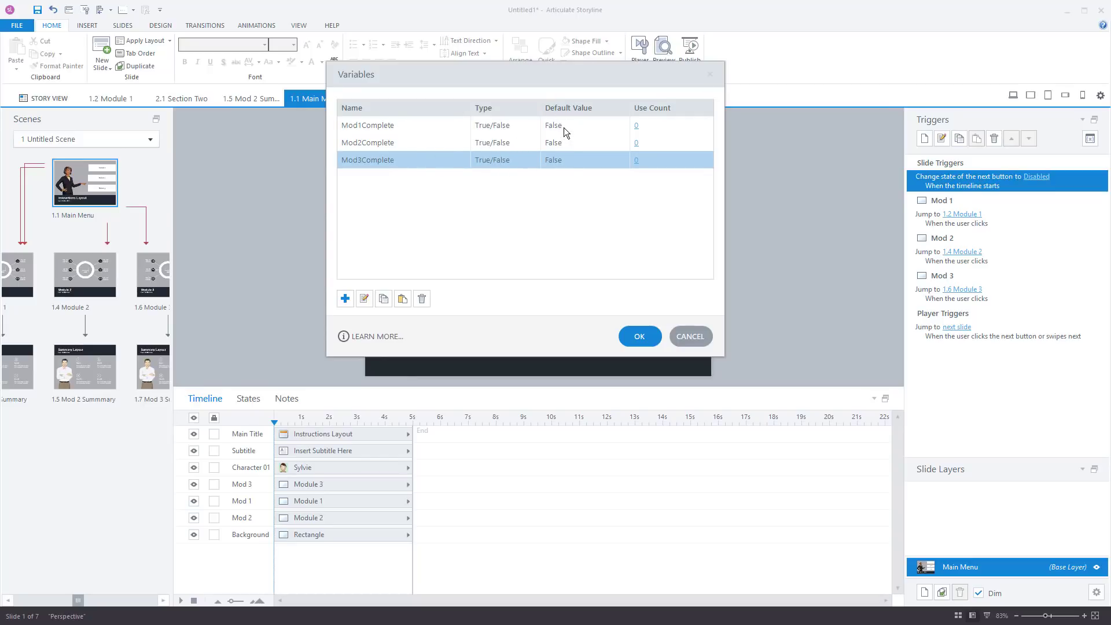
click(639, 337)
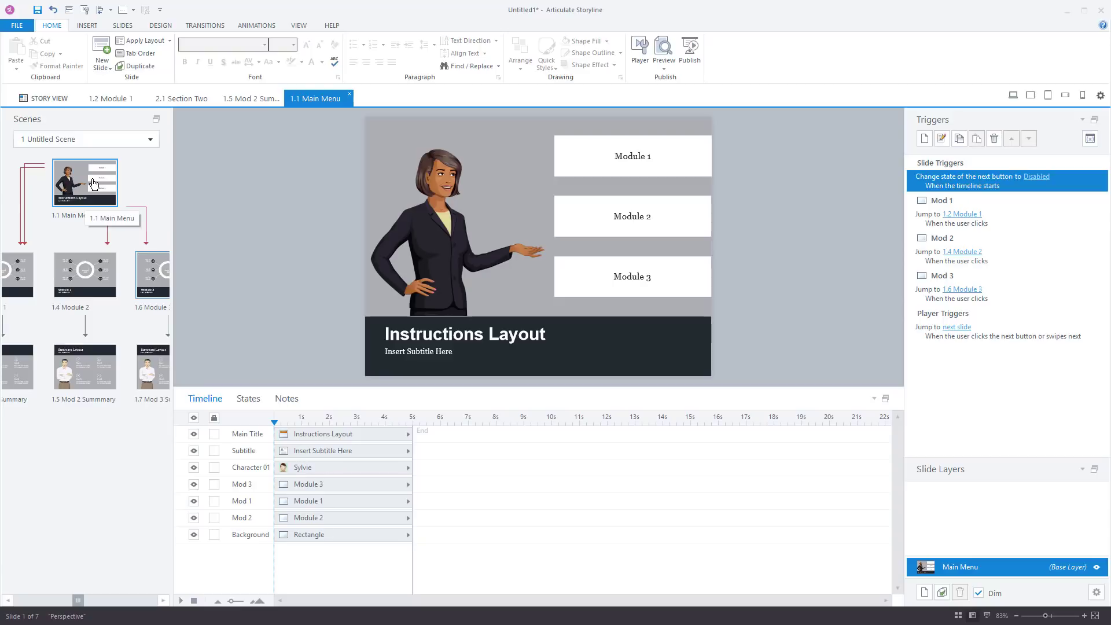
- Draw a text box at the slide top containing a Mod1Complete variable reference
click(93, 26)
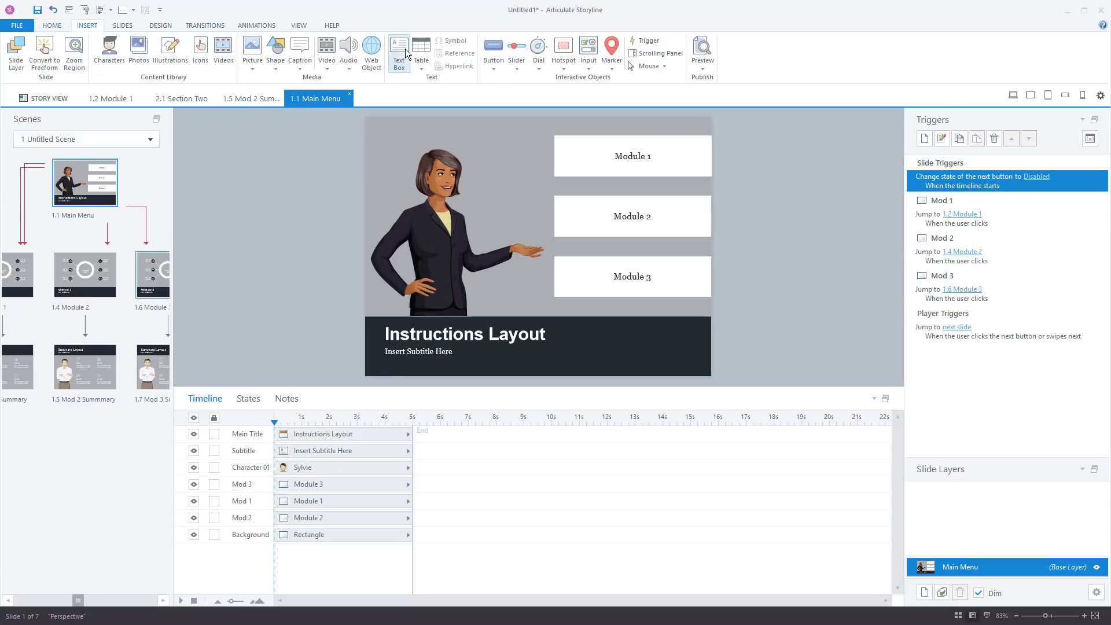
click(402, 65)
drag(467, 131, 535, 146)
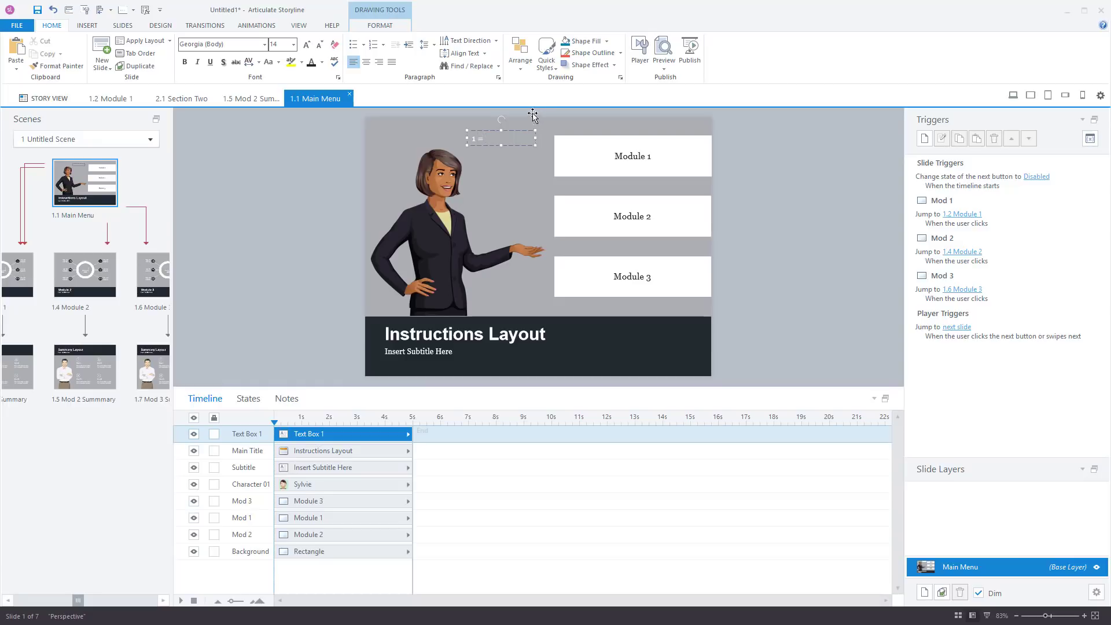
click(87, 25)
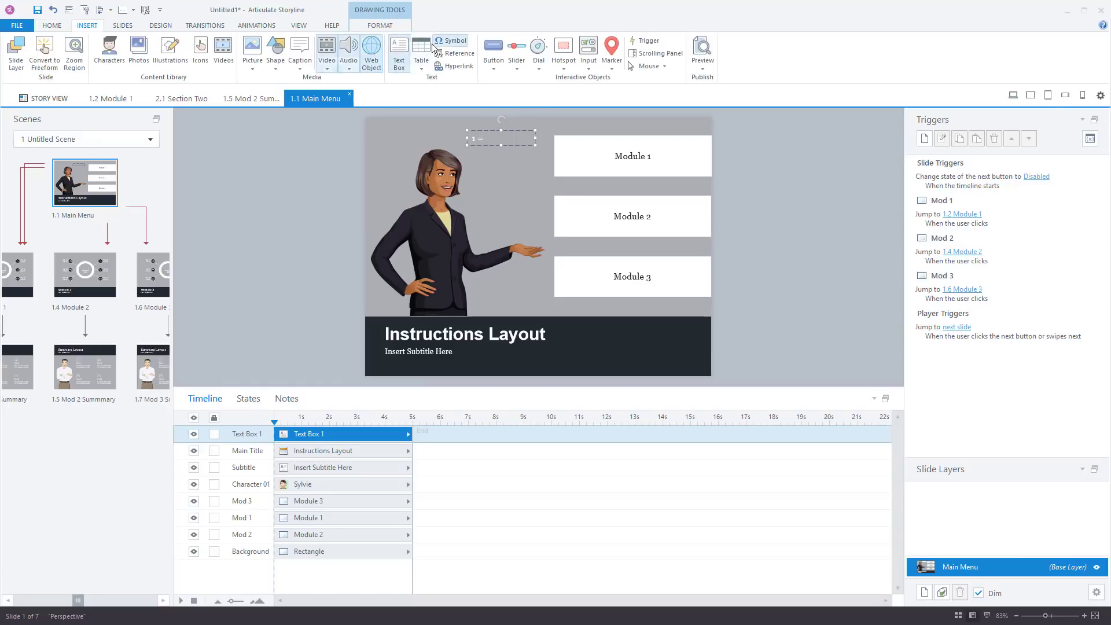
click(455, 53)
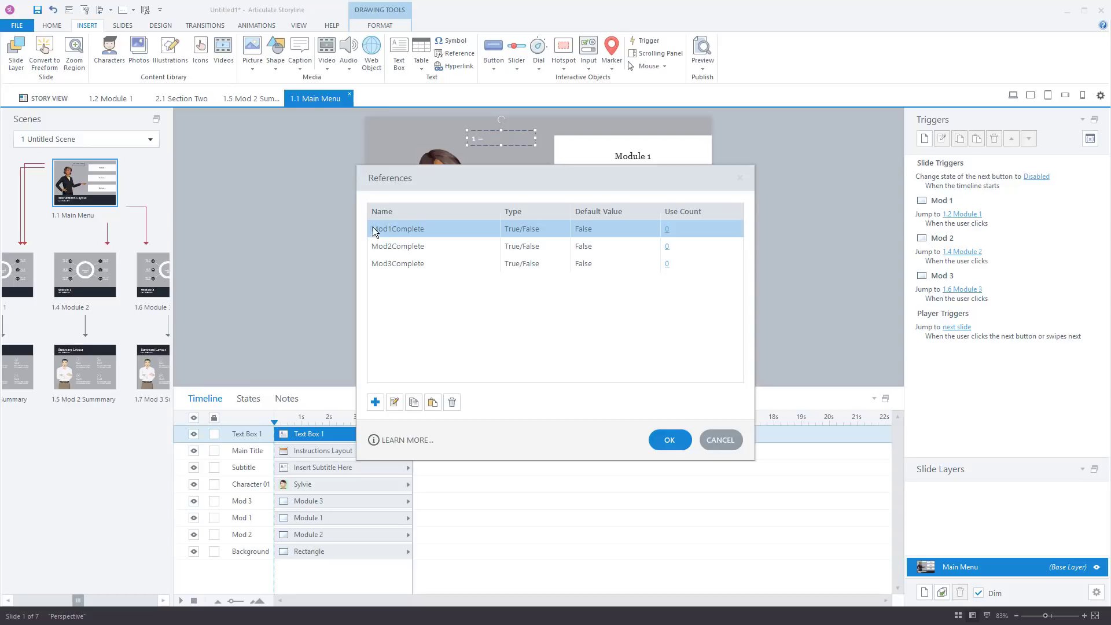
click(665, 442)
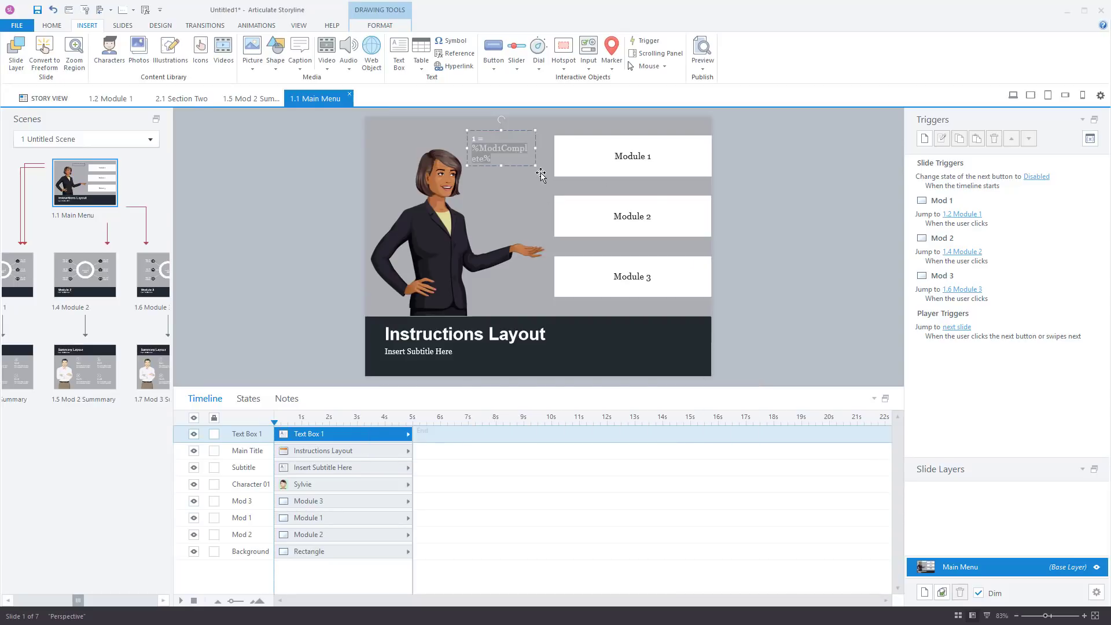
drag(532, 149, 637, 149)
drag(514, 132, 497, 121)
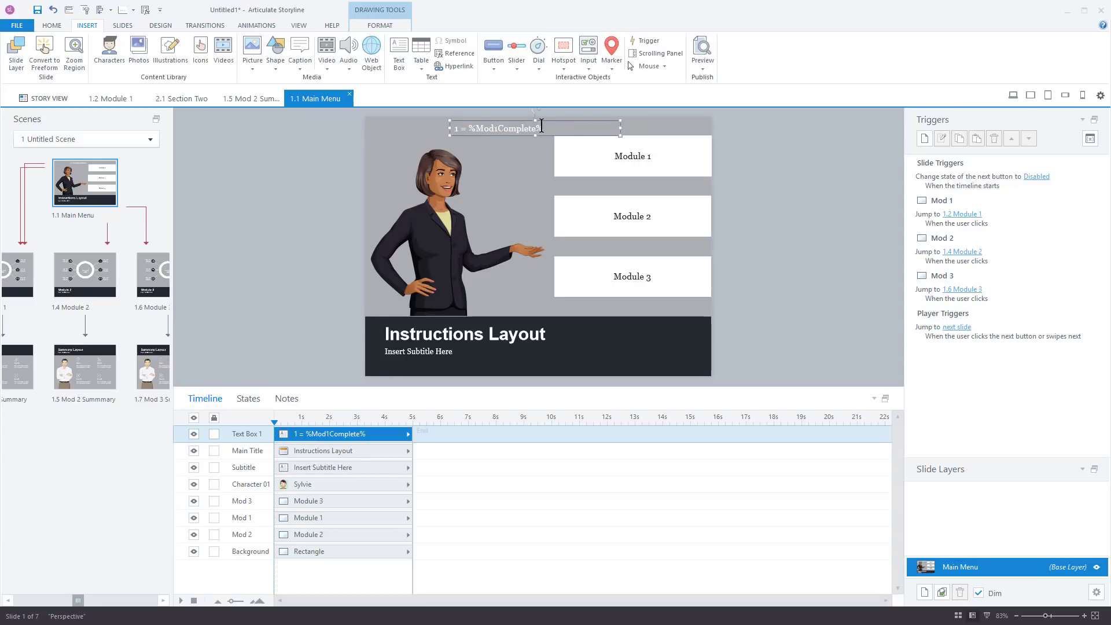
- Duplicate the Mod1Complete line so the text box holds three copies
drag(544, 129, 451, 125)
key(ctrl+c)
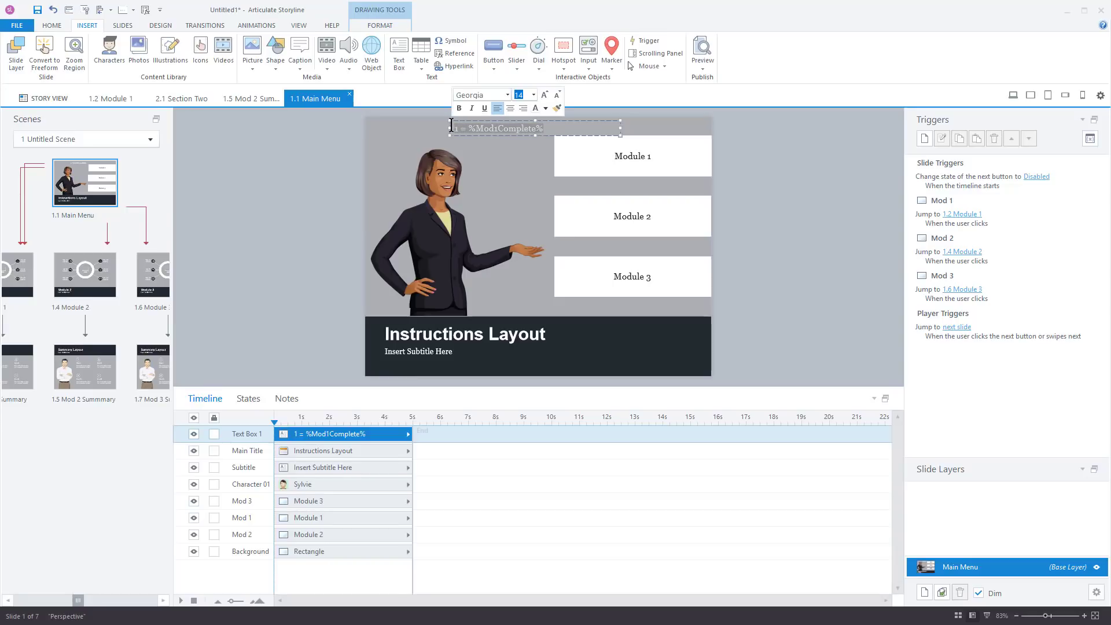
click(537, 128)
key(Return)
key(ctrl+v)
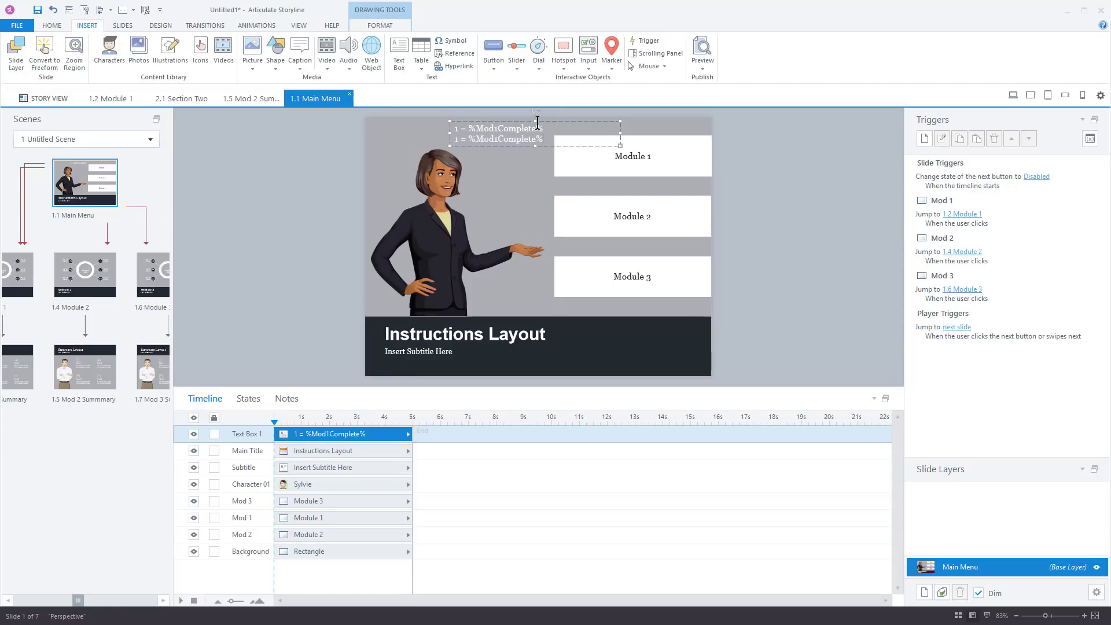
key(Return)
key(ctrl+v)
- Edit the second and third lines to read 2 = %Mod2Complete% and 3 = %Mod3Complete%
click(458, 138)
key(Delete)
key(Delete)
text(=)
click(457, 148)
key(Delete)
text(3)
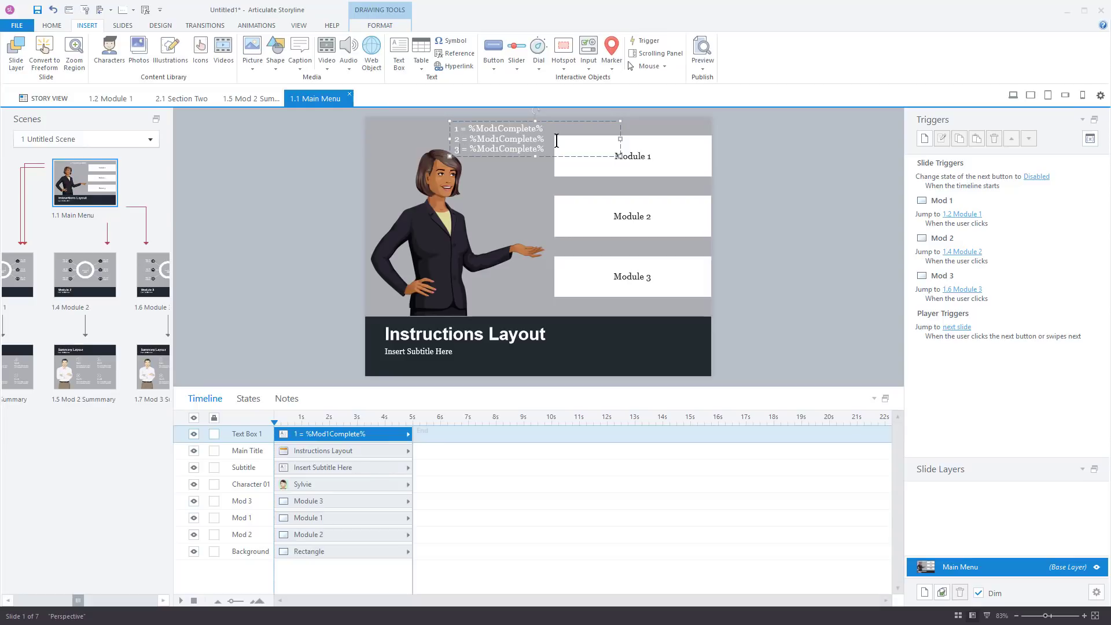
click(498, 140)
key(Delete)
text(2)
click(499, 149)
key(Delete)
text(3)
click(743, 171)
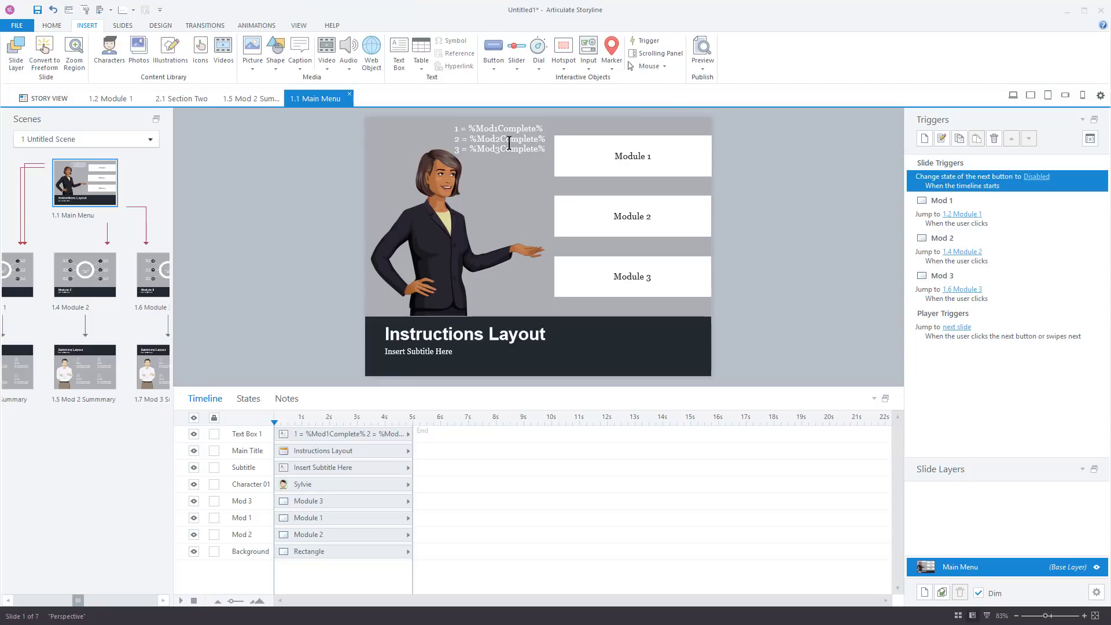
click(703, 68)
click(716, 78)
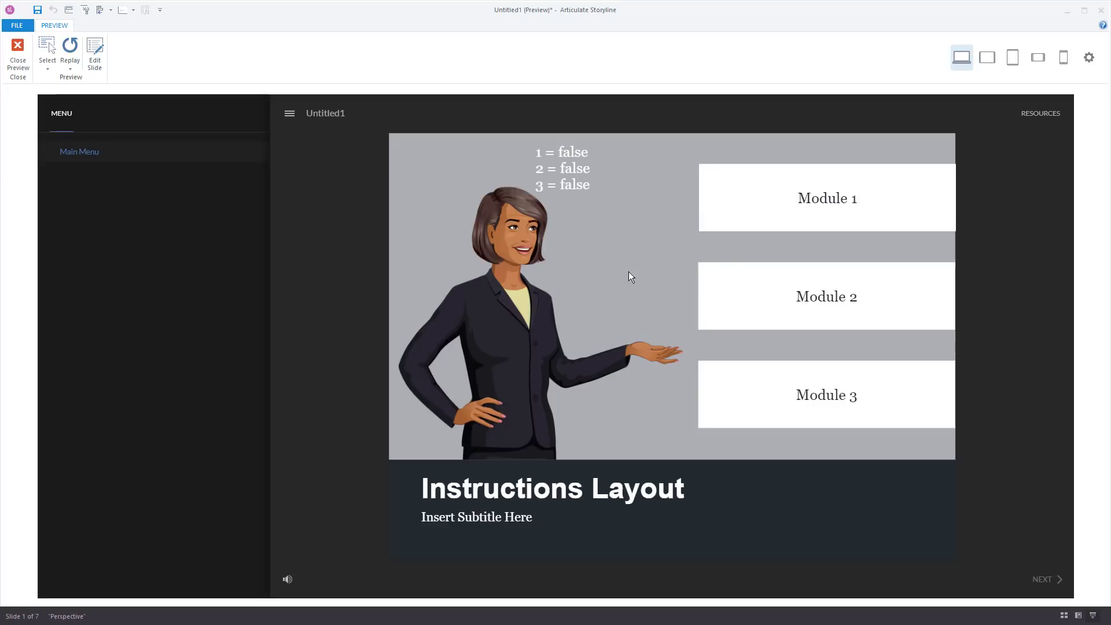
click(18, 52)
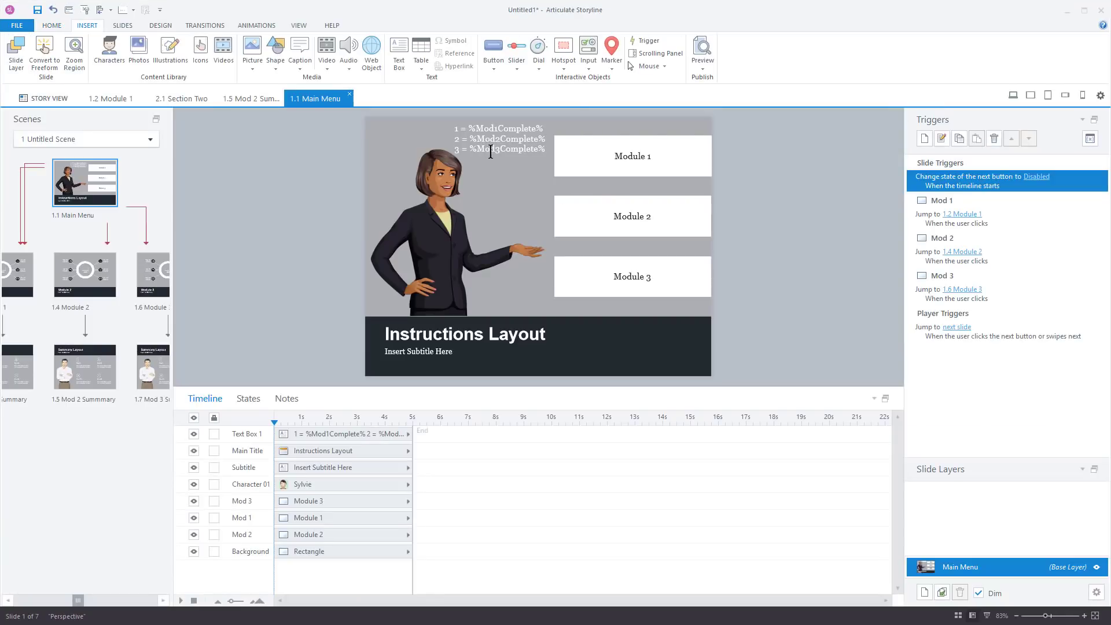
- Nudge Text Box 1 right, then open 1.3 Mod 1 Summary and create a new trigger
click(488, 140)
drag(486, 124, 489, 125)
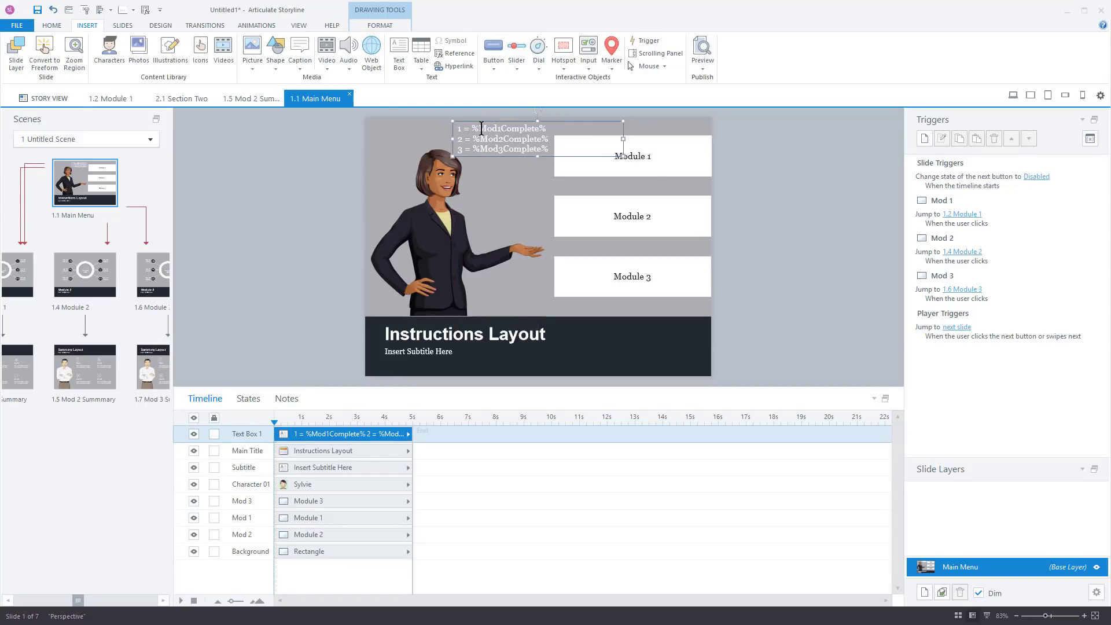
click(749, 216)
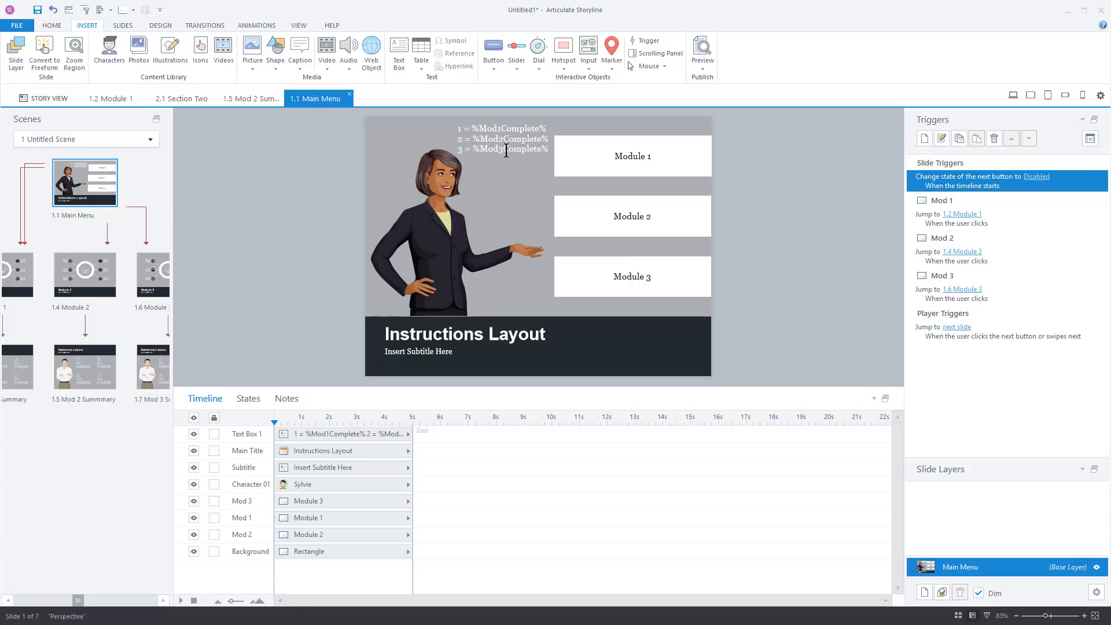
click(16, 367)
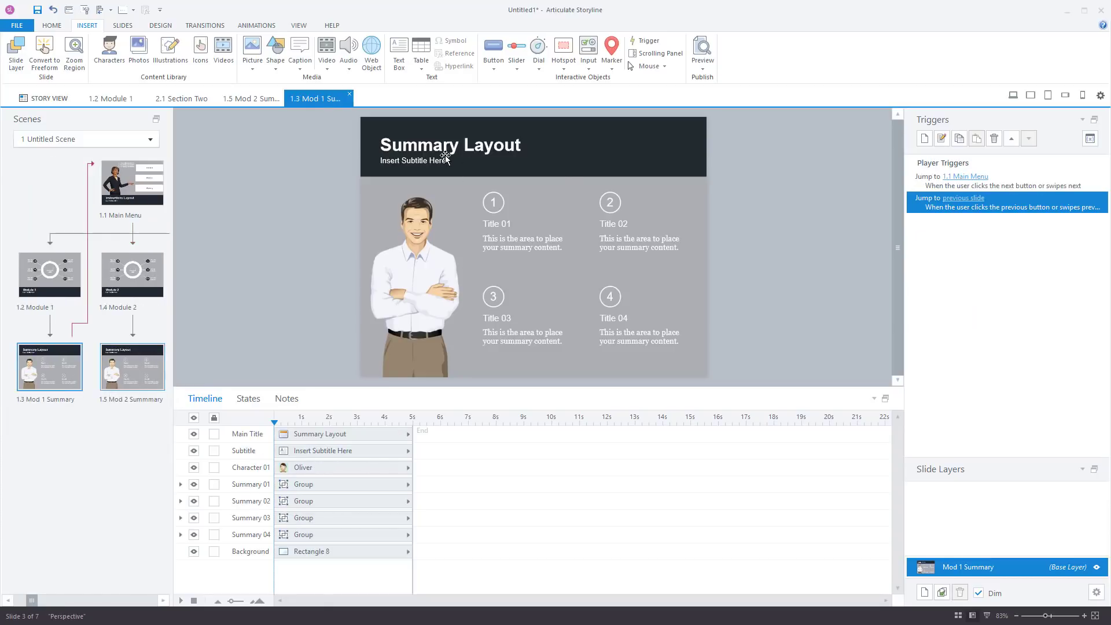
click(925, 139)
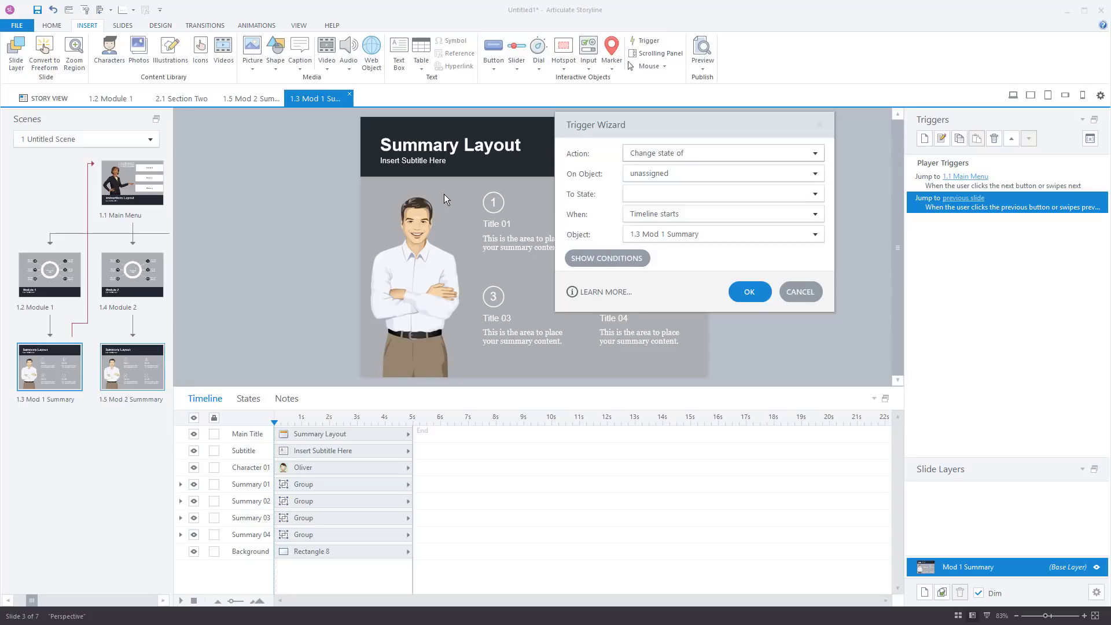
- Add an Adjust variable trigger assigning Mod1Complete = True when the timeline starts
click(626, 154)
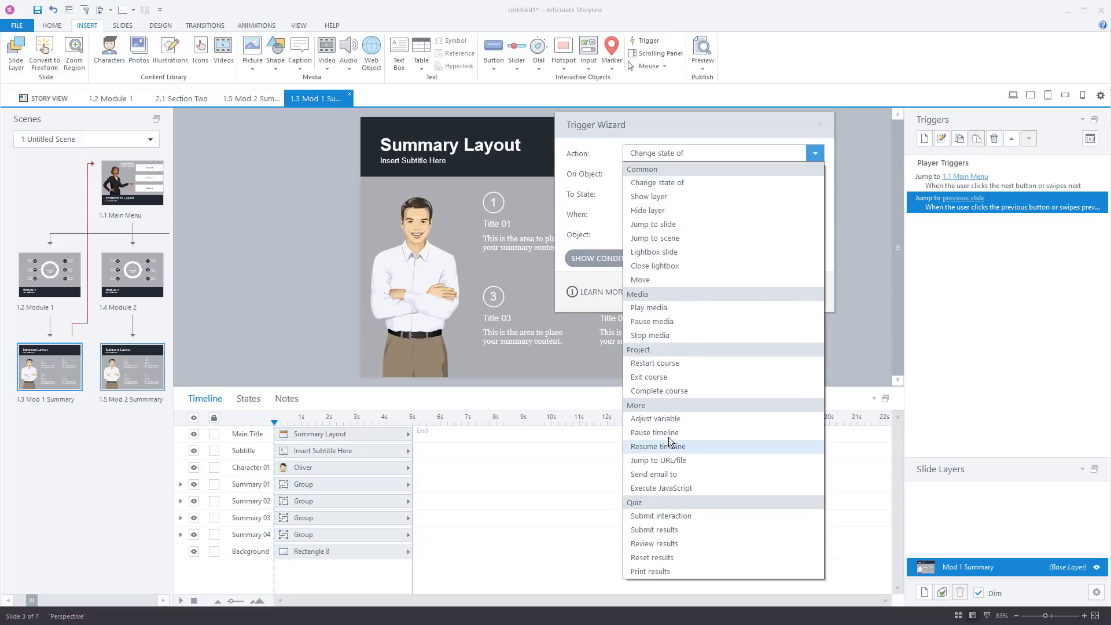
click(663, 419)
click(653, 172)
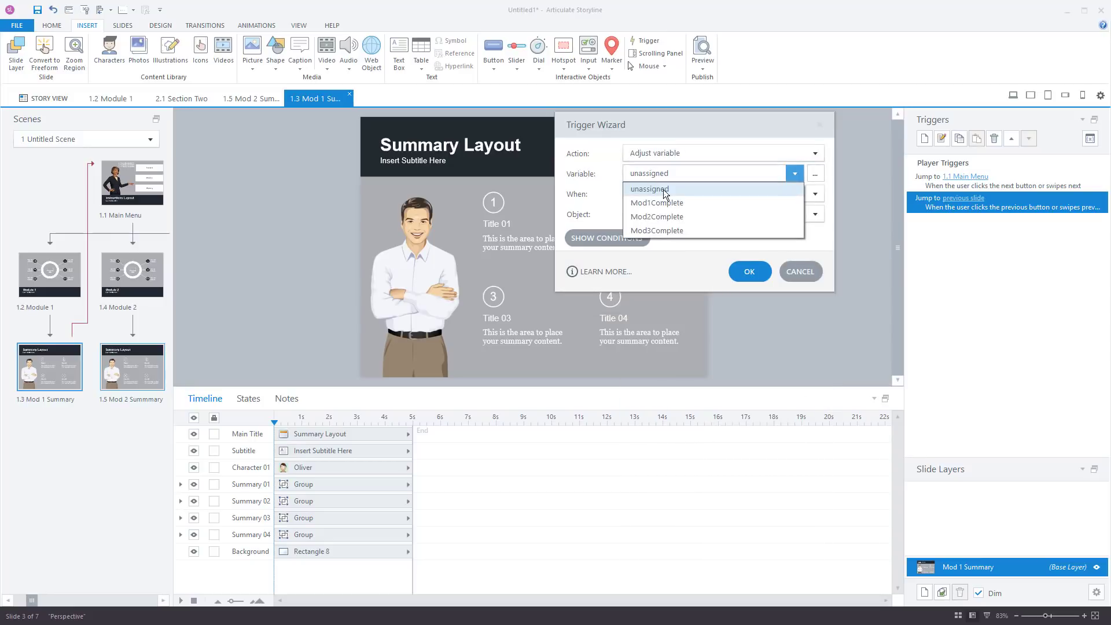
click(652, 204)
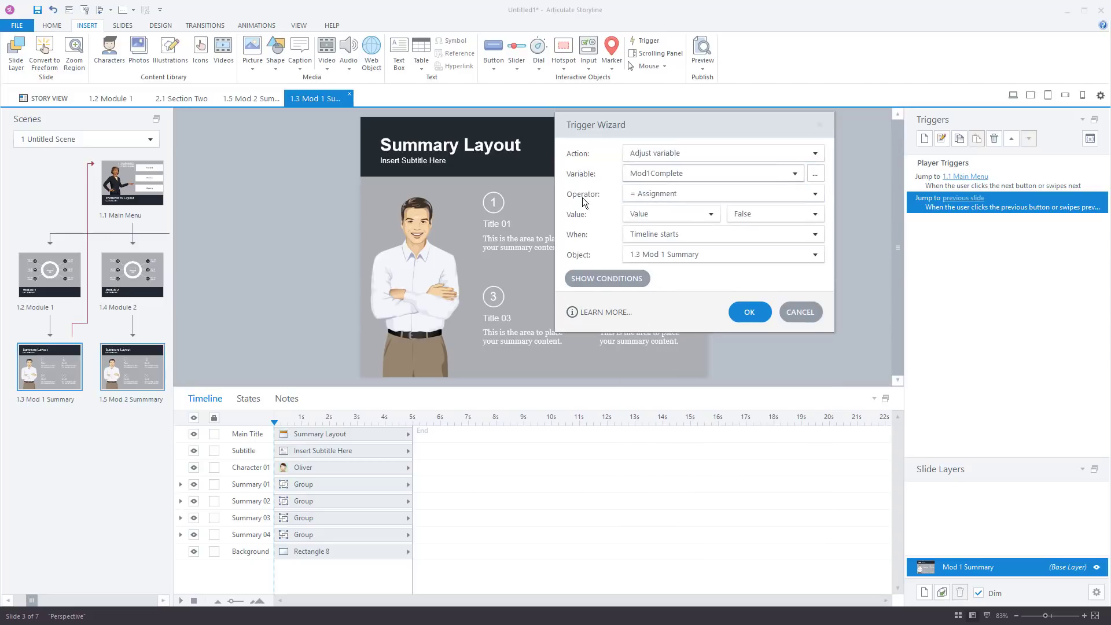
click(770, 216)
click(749, 231)
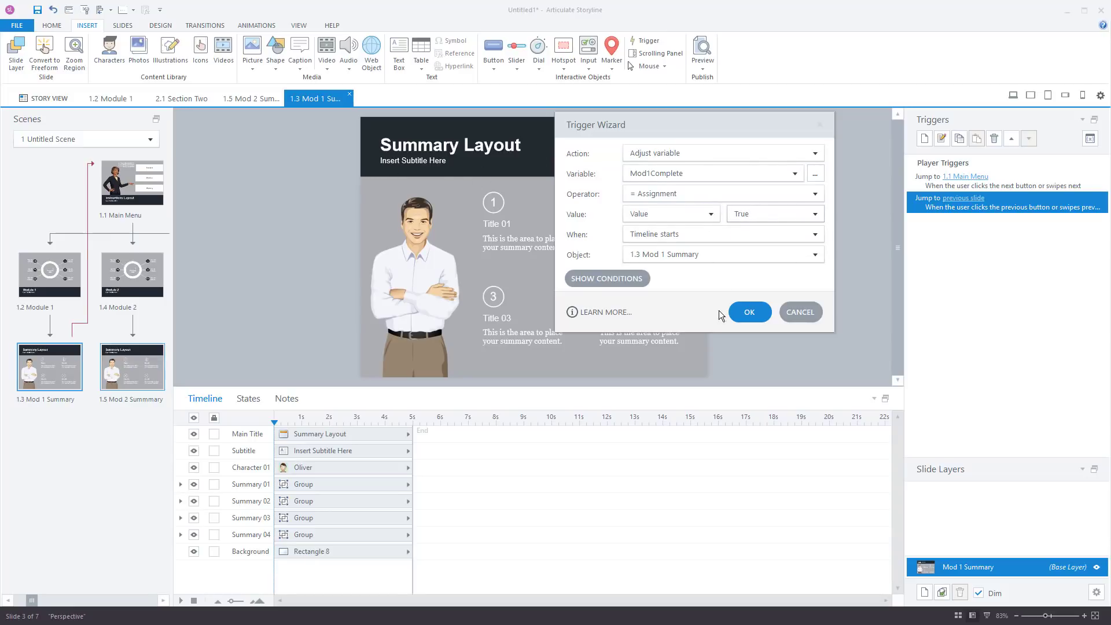
click(653, 233)
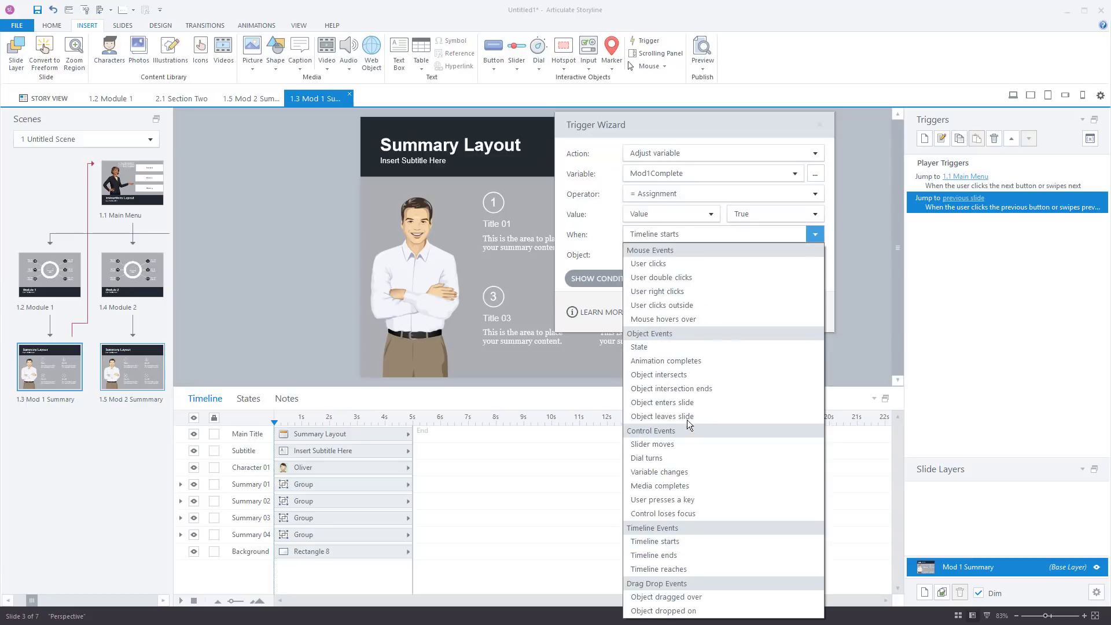
click(631, 238)
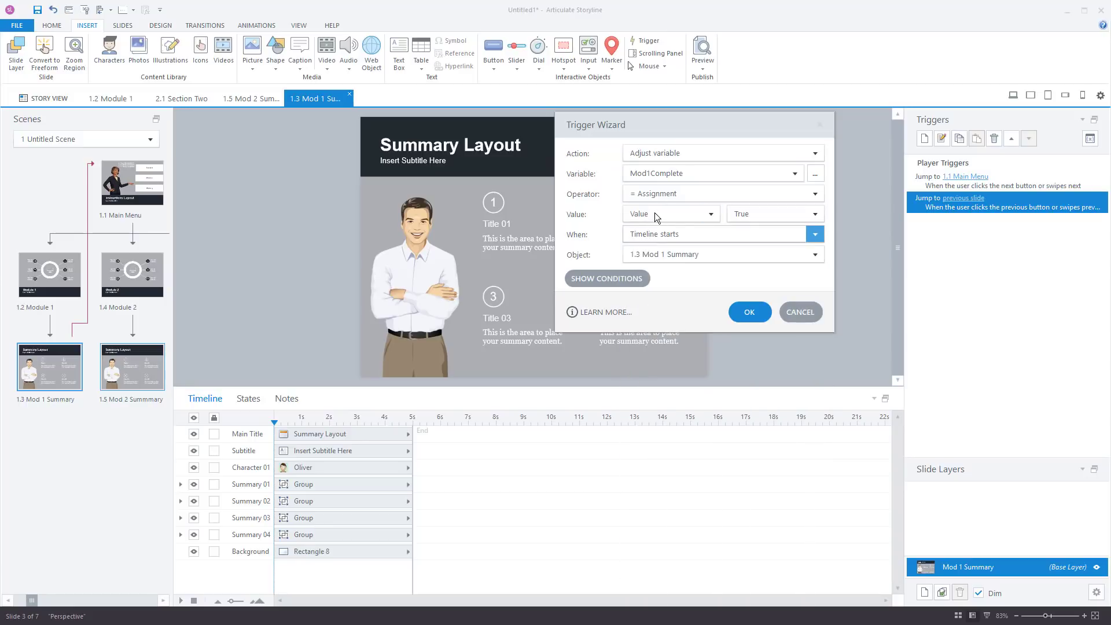
click(755, 314)
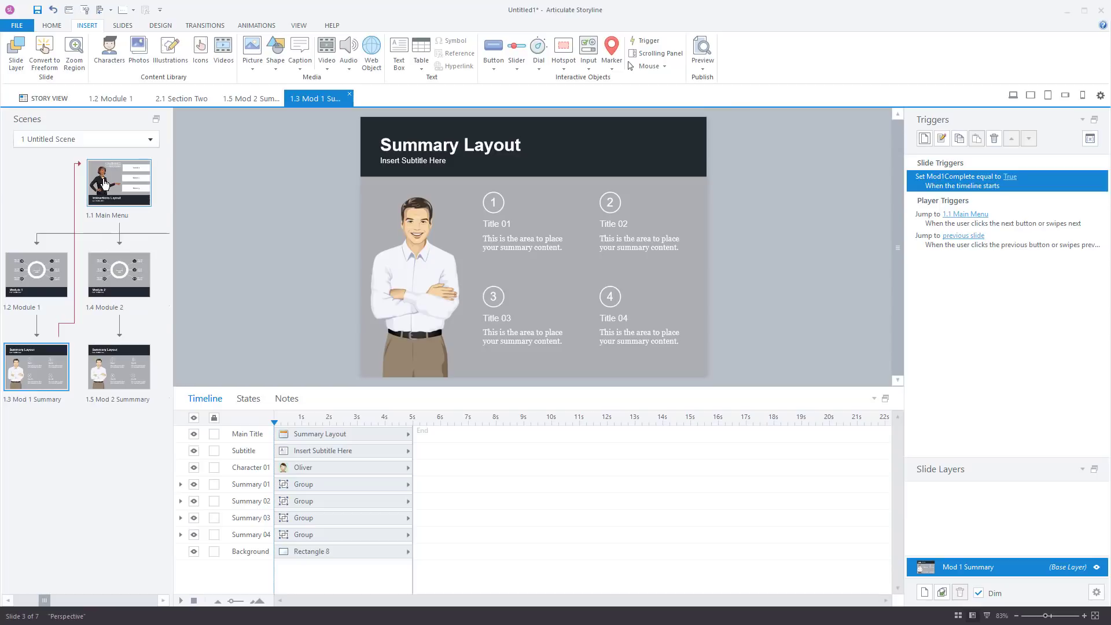
- Copy the trigger onto 1.5 Mod 2 Summary and change its variable to Mod2Complete
click(963, 143)
click(135, 366)
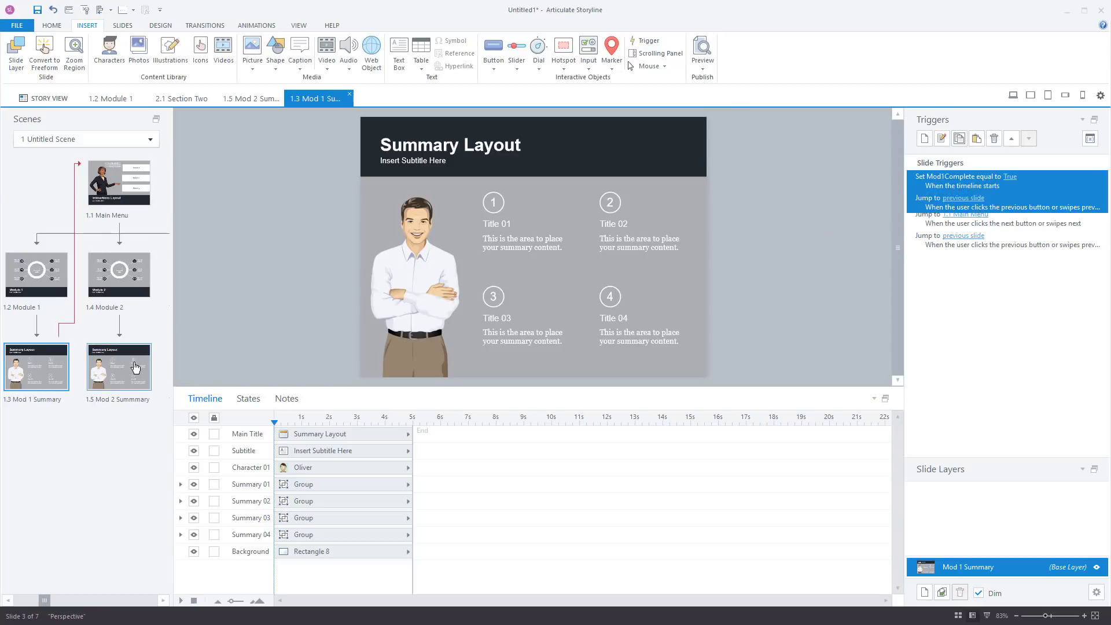
click(977, 138)
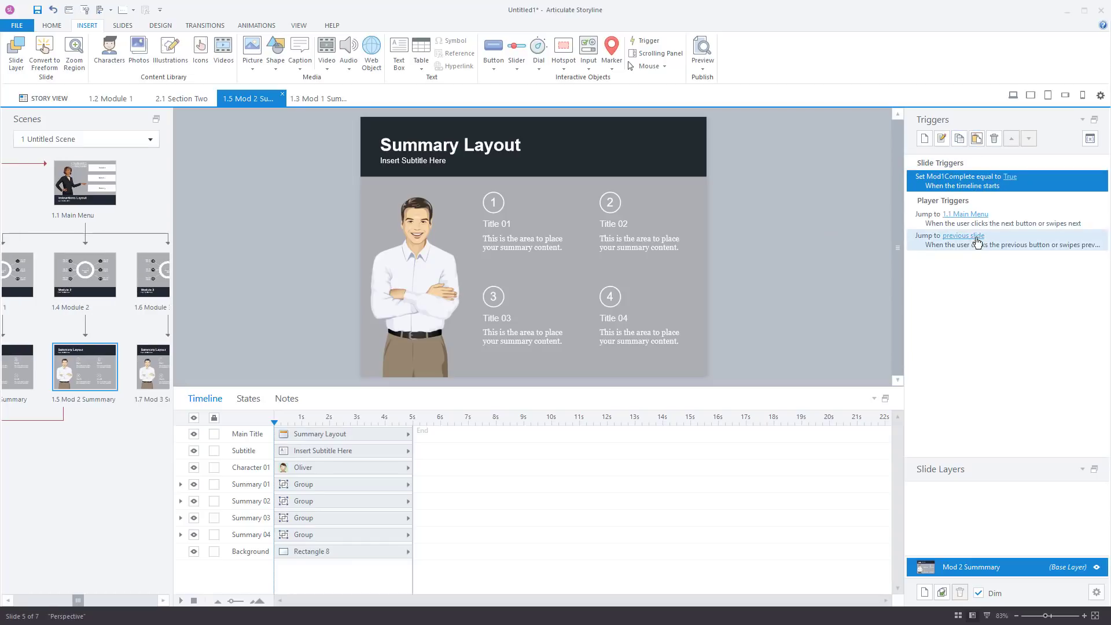
double_click(955, 182)
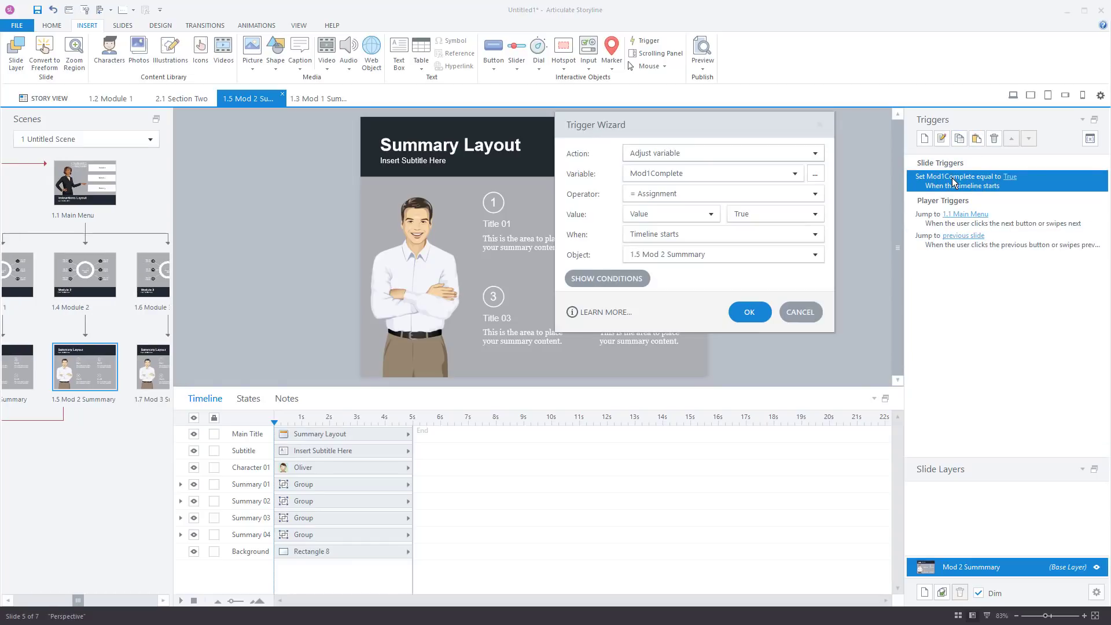
click(638, 177)
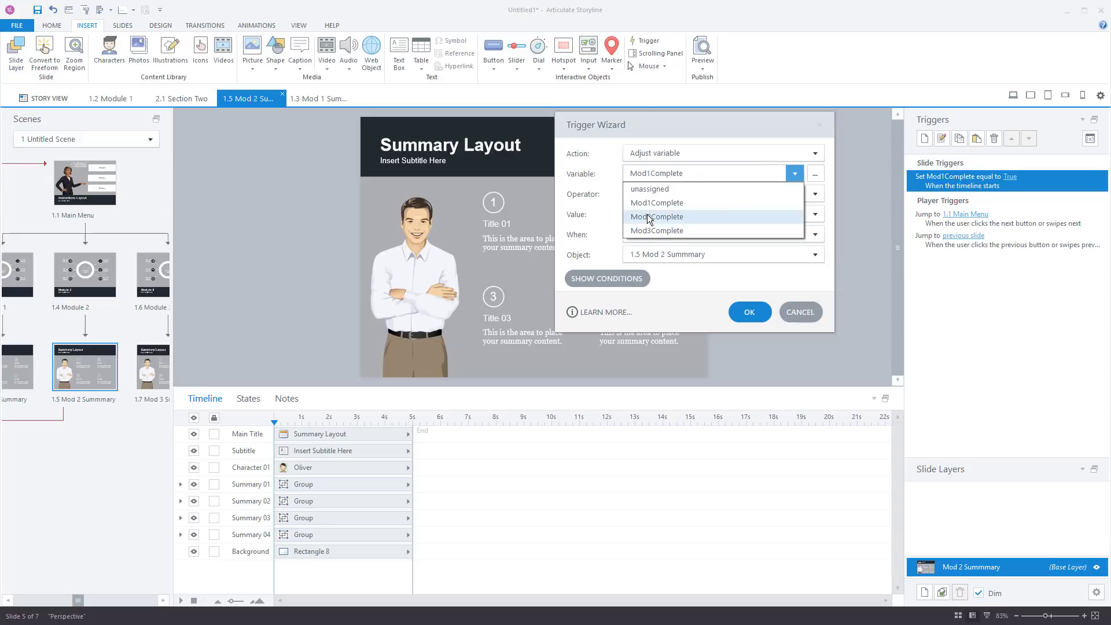
click(647, 214)
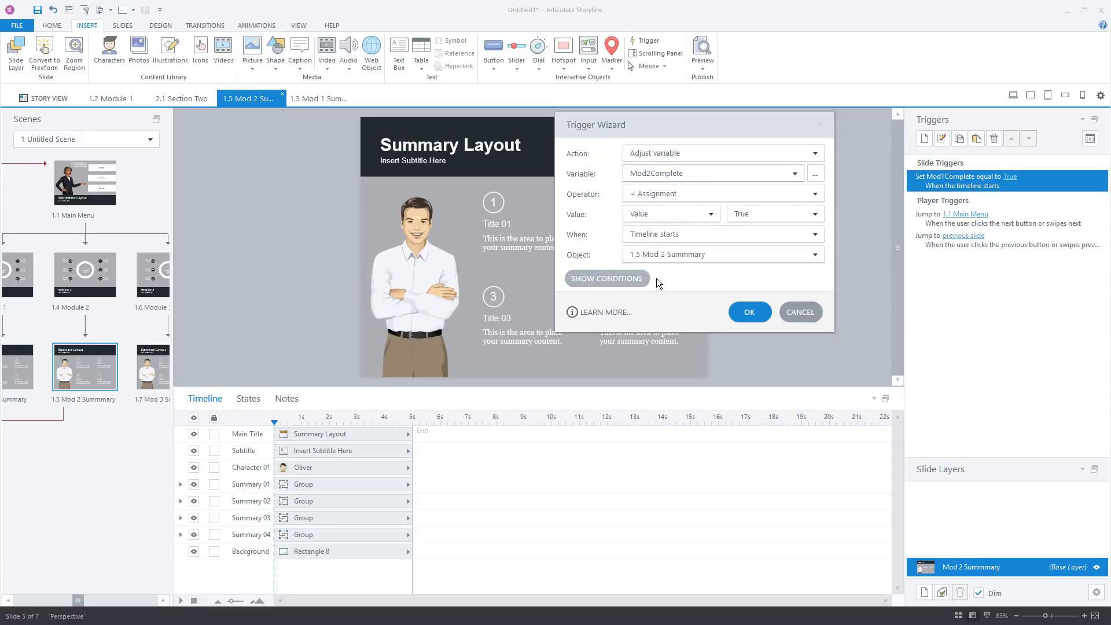
click(739, 315)
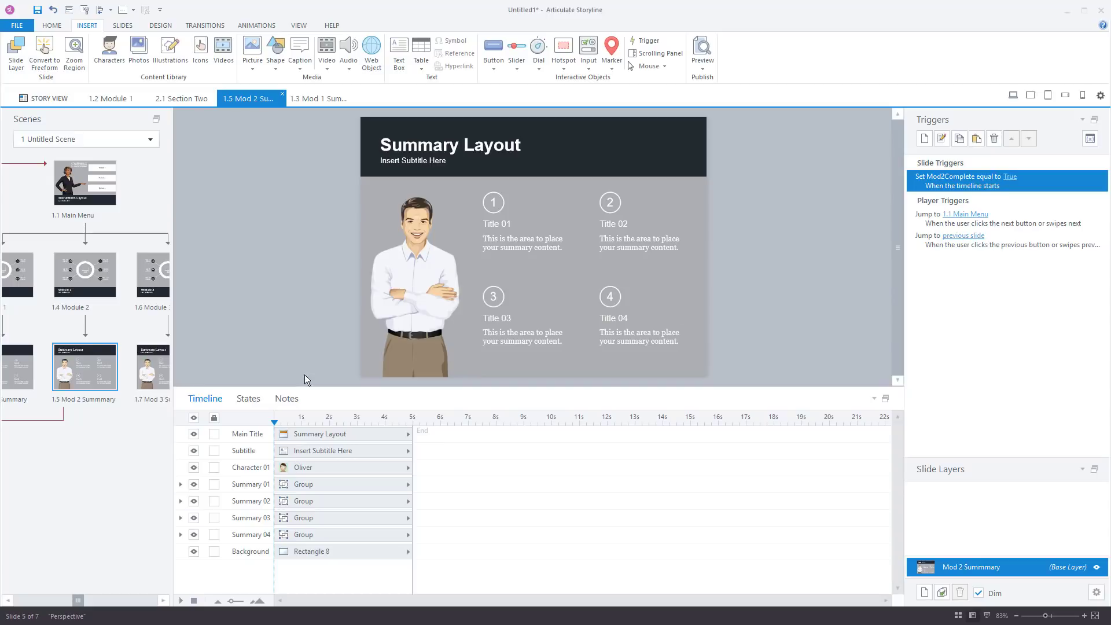
- Paste the trigger onto 1.7 Mod 3 Summary, set its variable to Mod3Complete, then reopen Main Menu
click(149, 377)
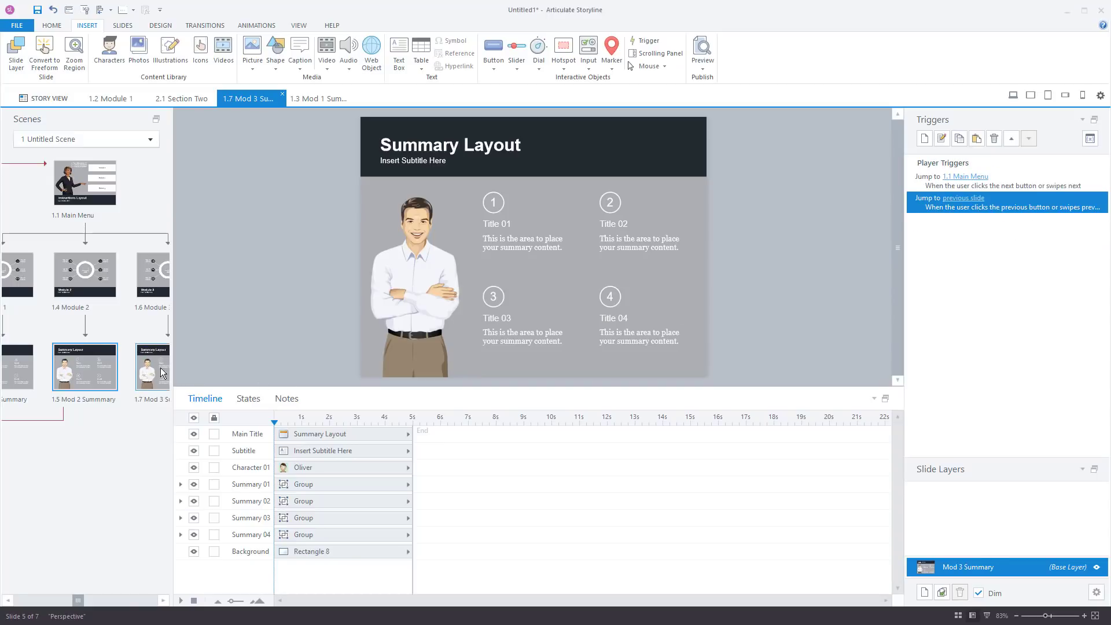
click(976, 140)
double_click(923, 181)
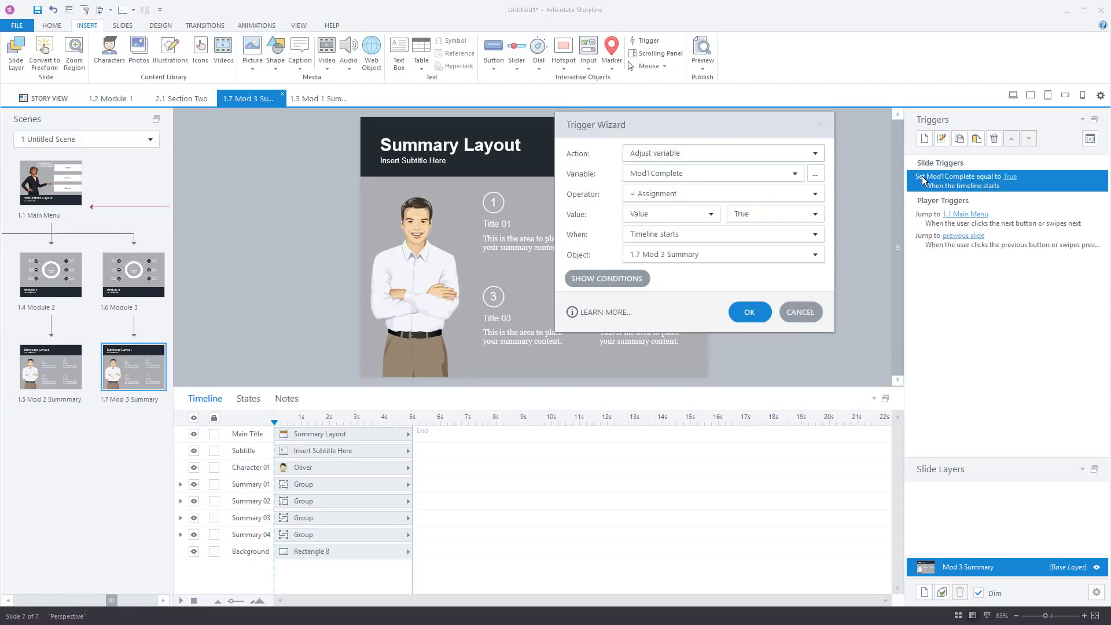
click(654, 175)
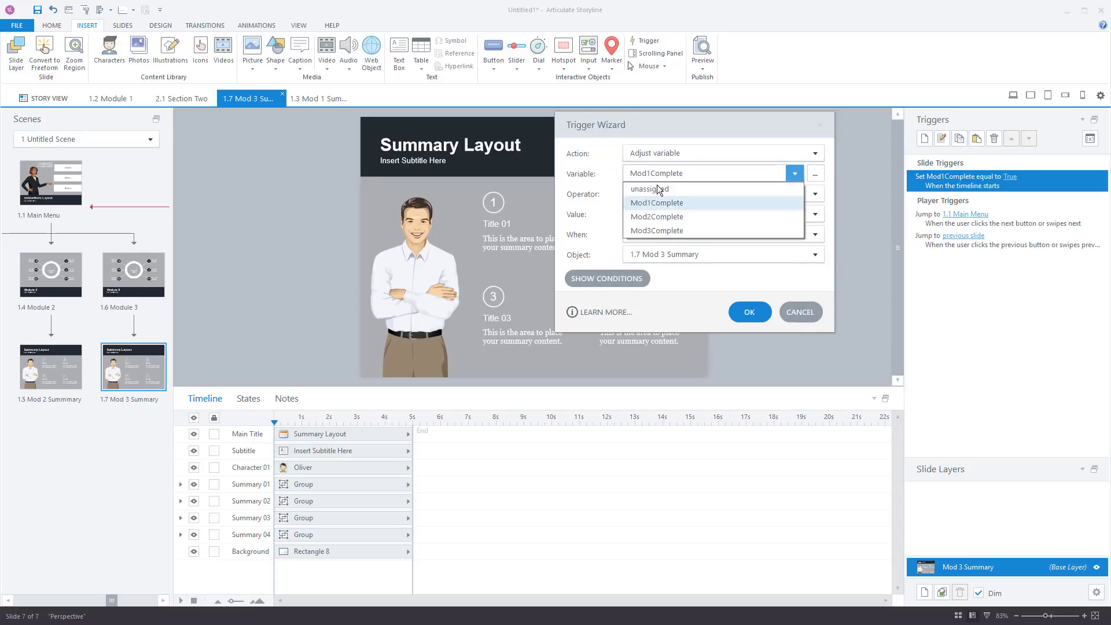
click(657, 231)
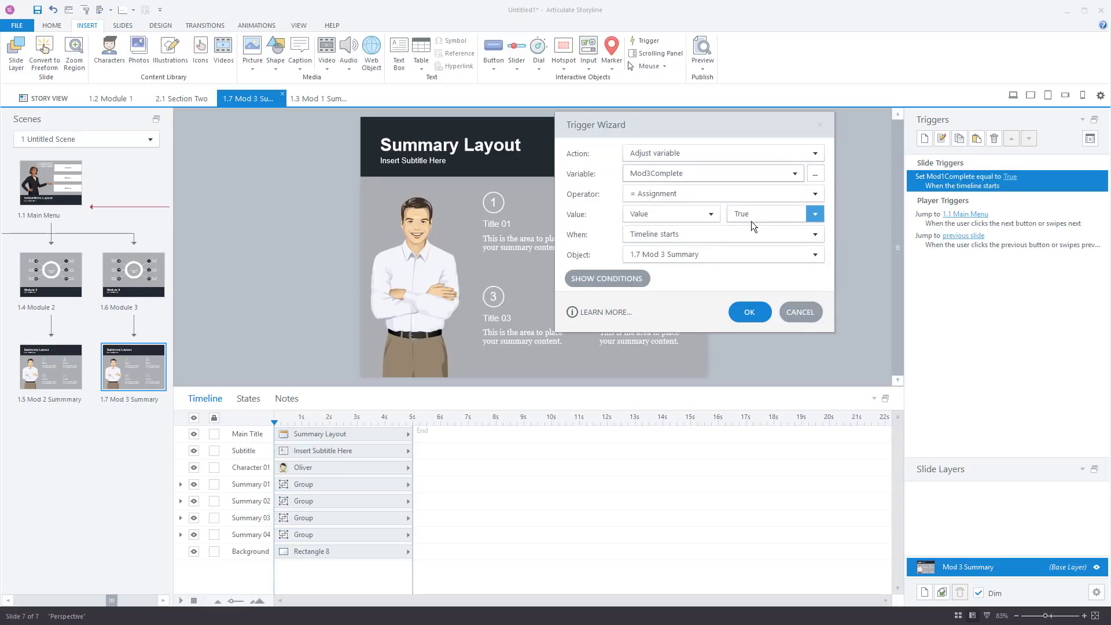
click(753, 313)
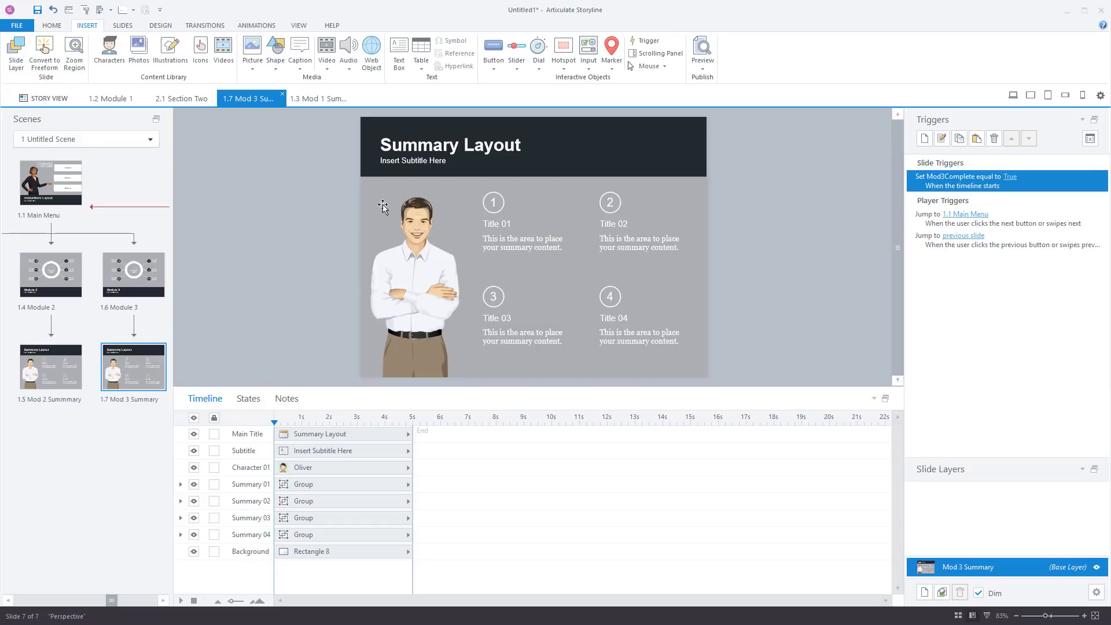
click(31, 188)
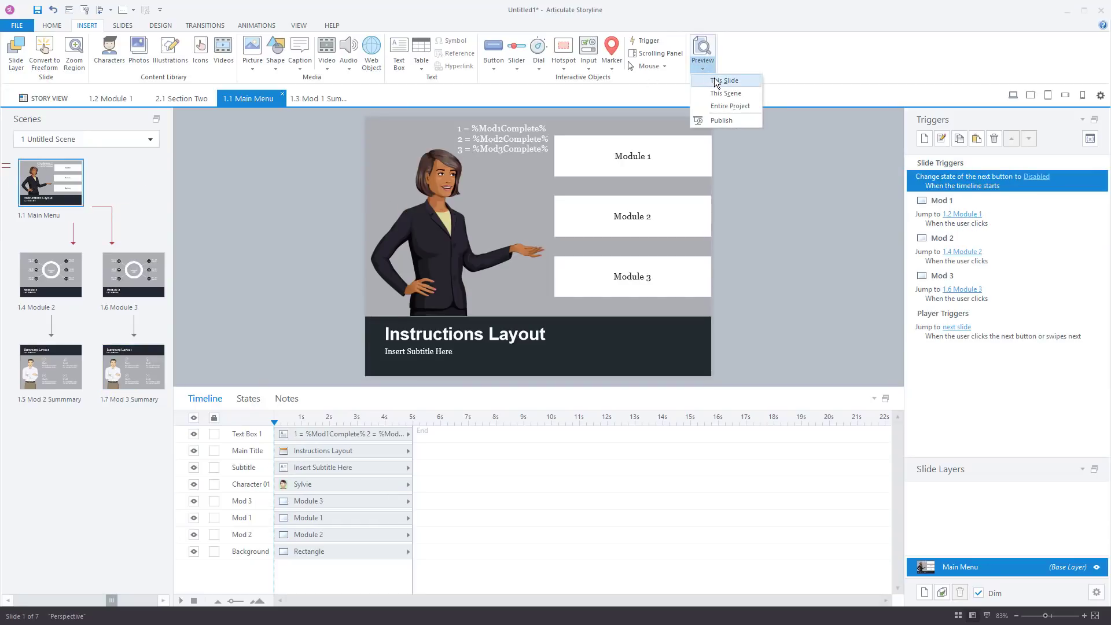
- Preview the scene, visiting Modules 1, 2 and 3 and their summaries back to the Main Menu
click(725, 94)
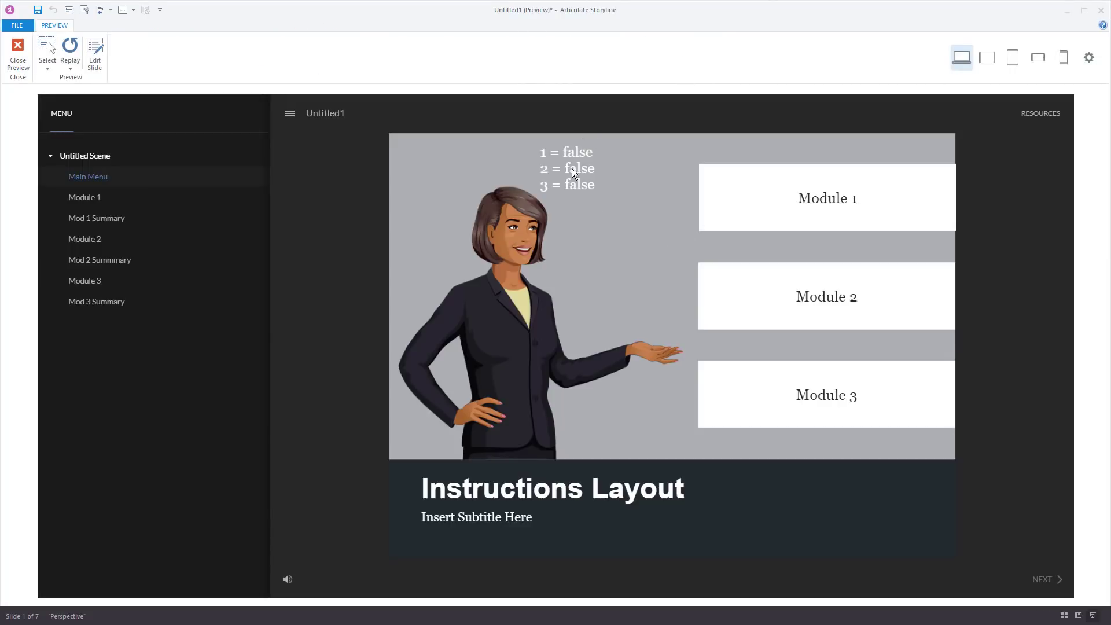
click(779, 212)
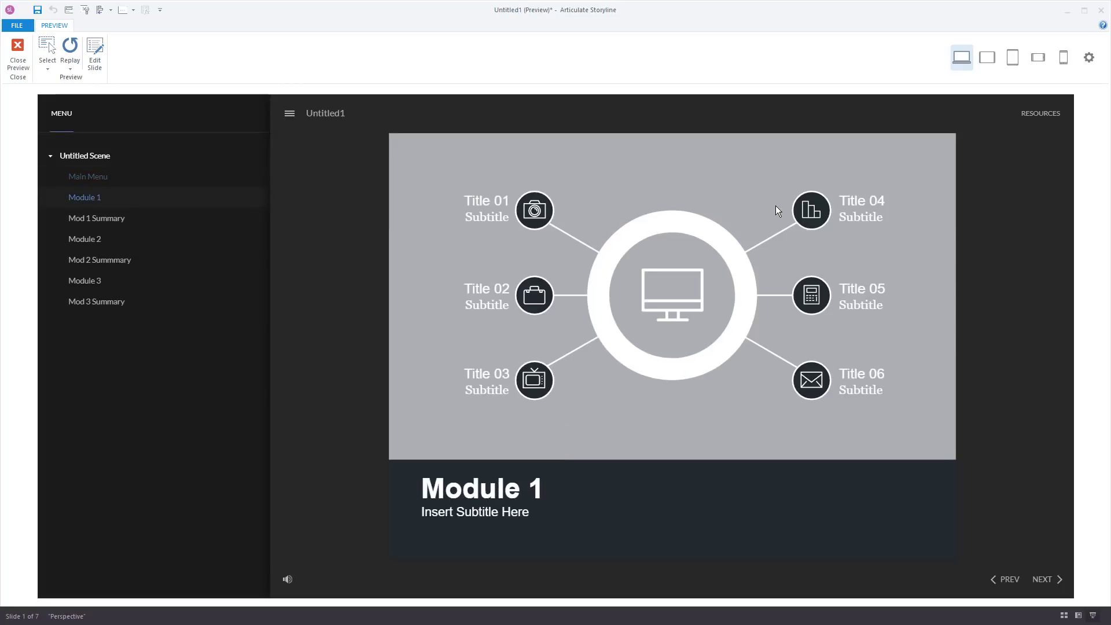
click(1043, 580)
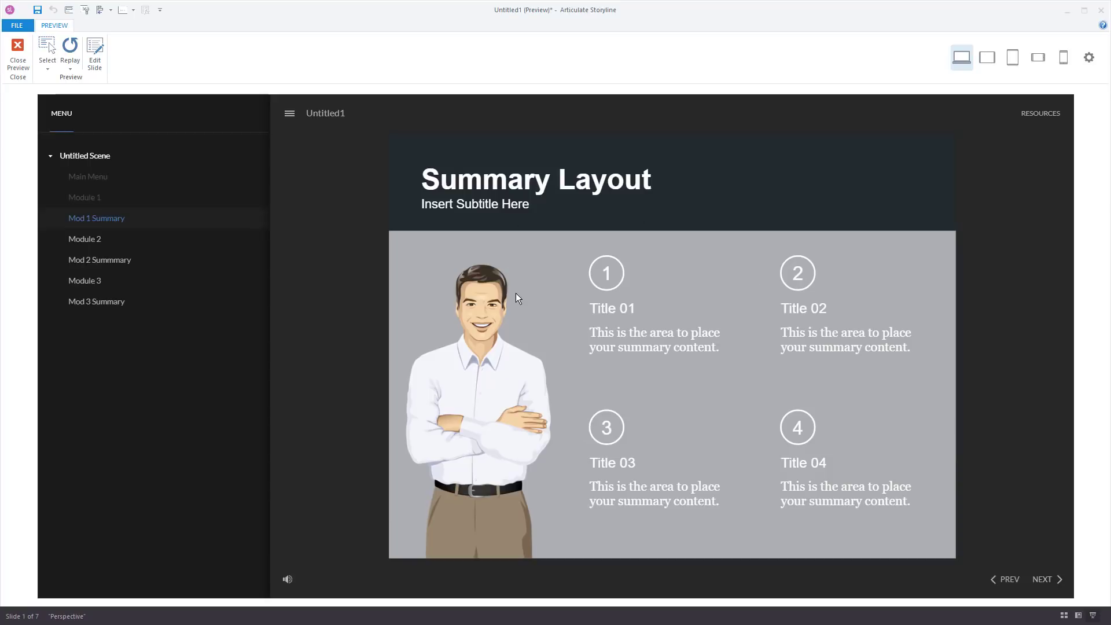
click(1045, 582)
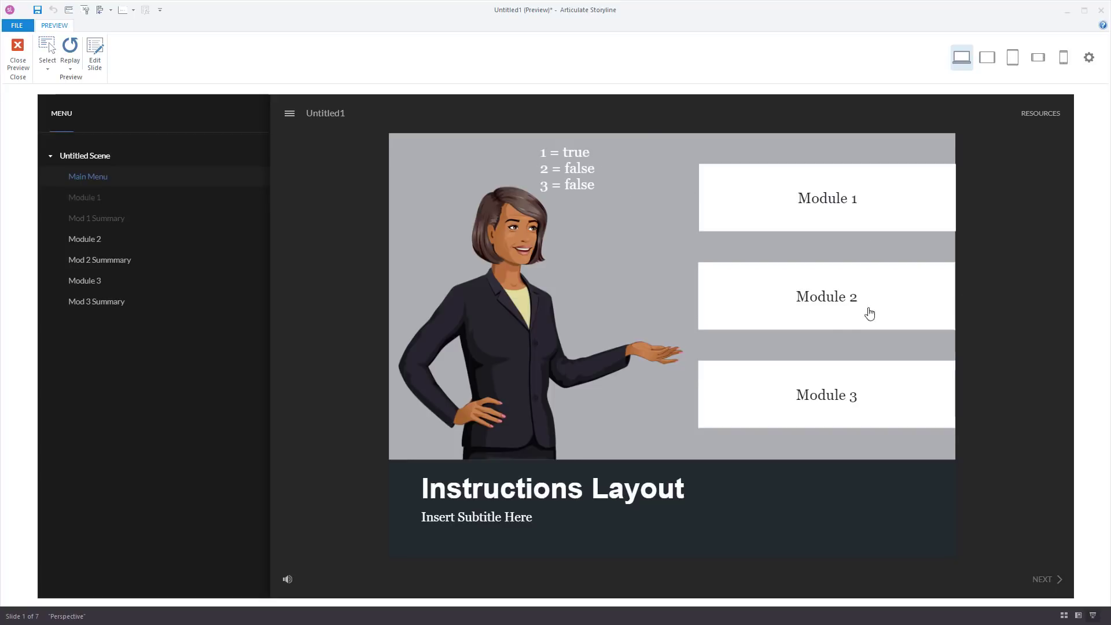
click(843, 304)
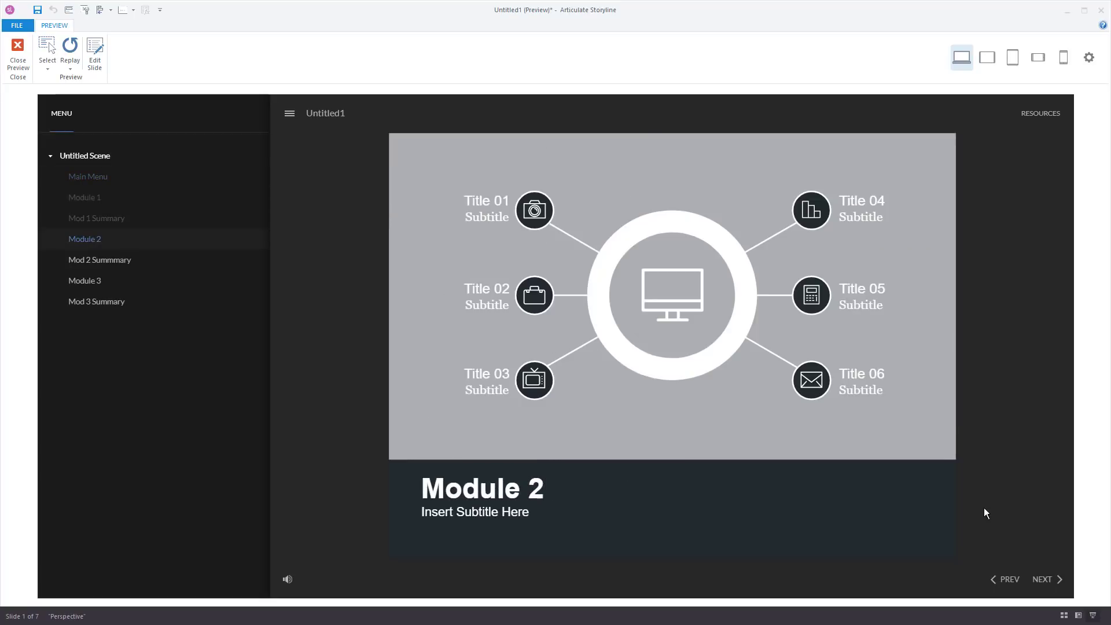
click(1042, 580)
click(1046, 582)
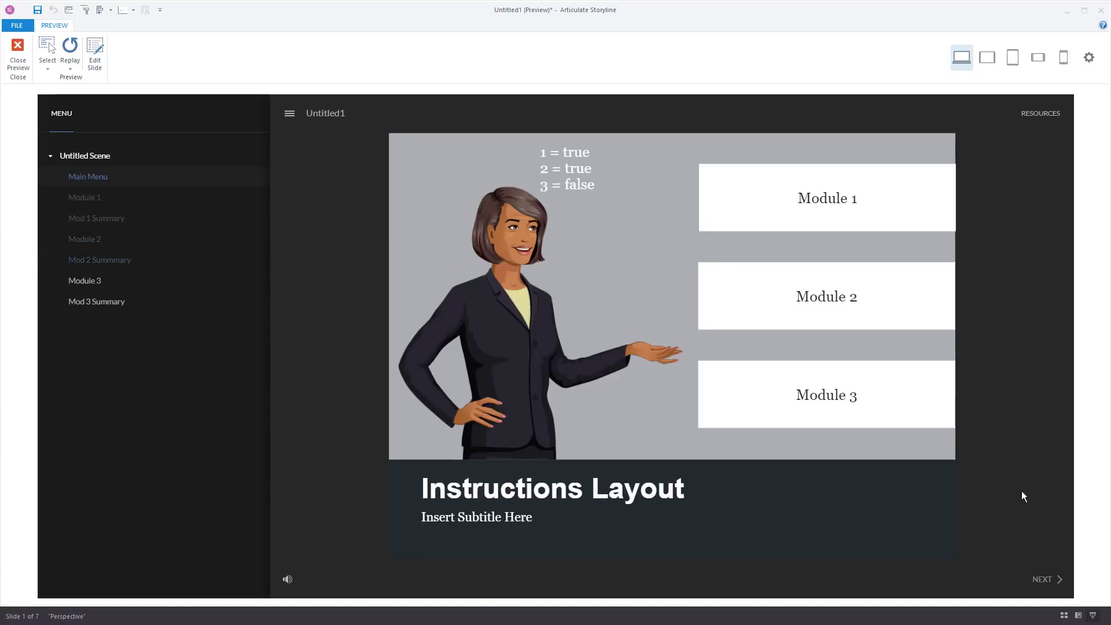
click(850, 401)
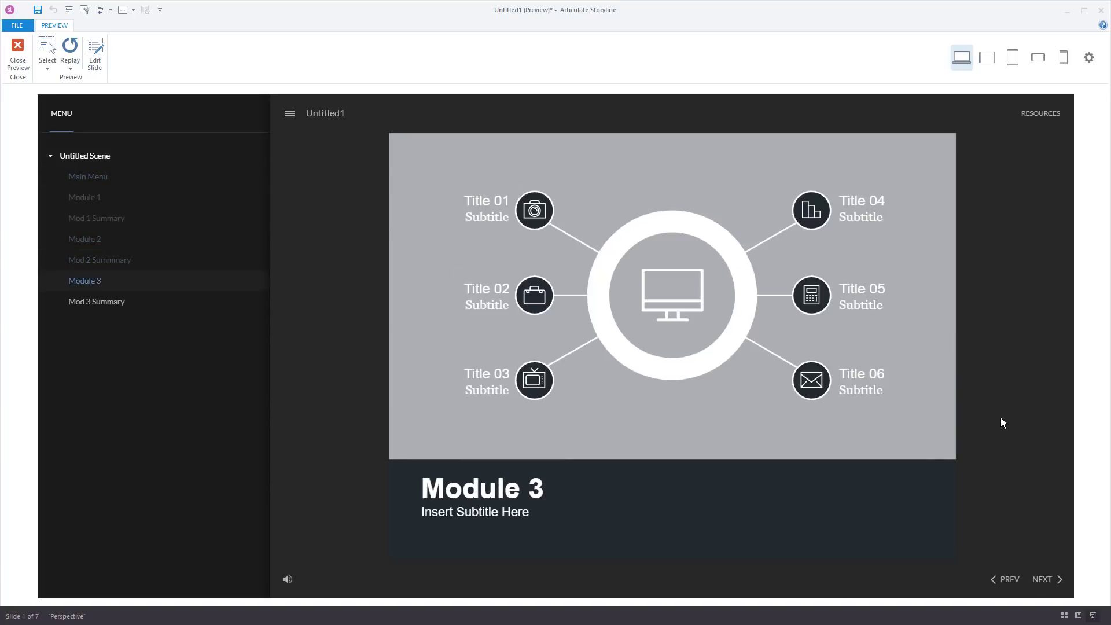
click(1042, 580)
click(1042, 580)
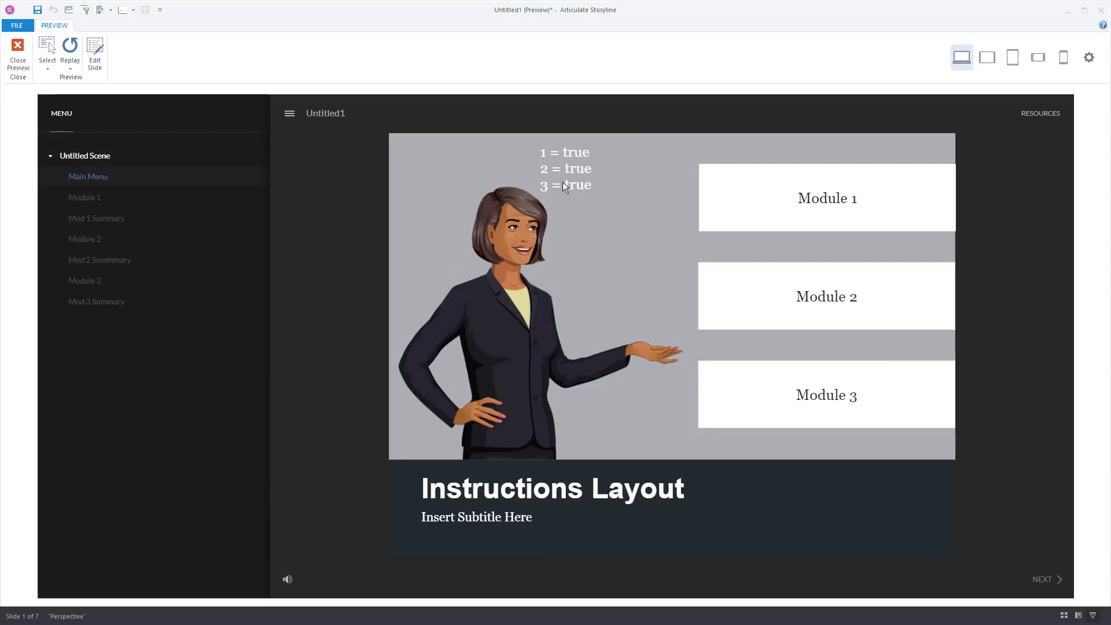